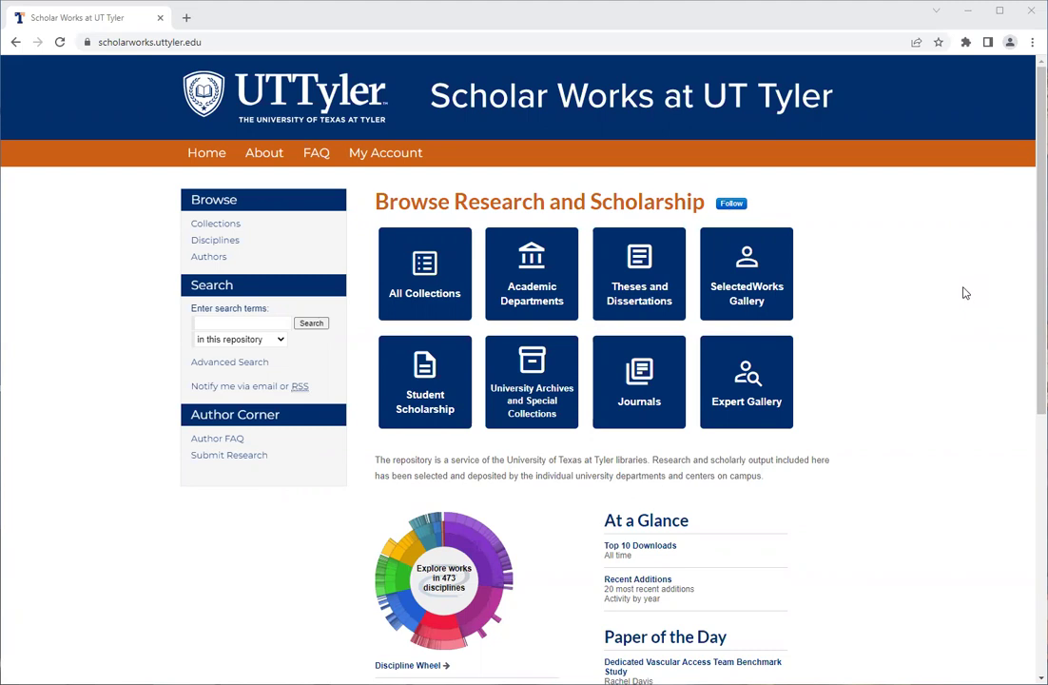
Go from the repository home page to the My Account login page.
click(141, 47)
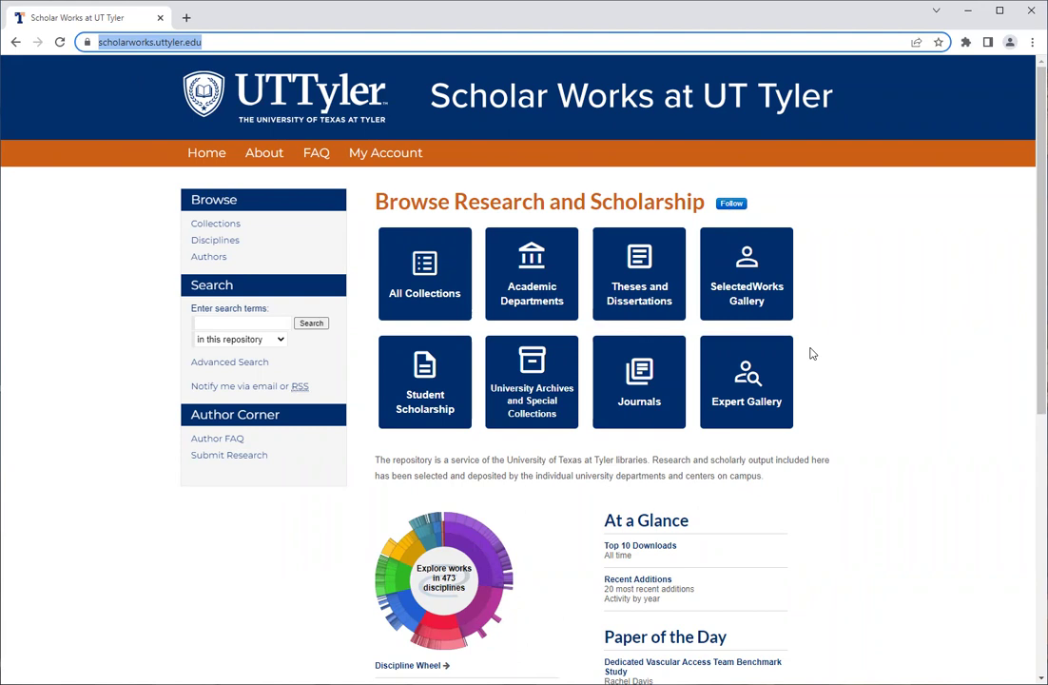
click(395, 159)
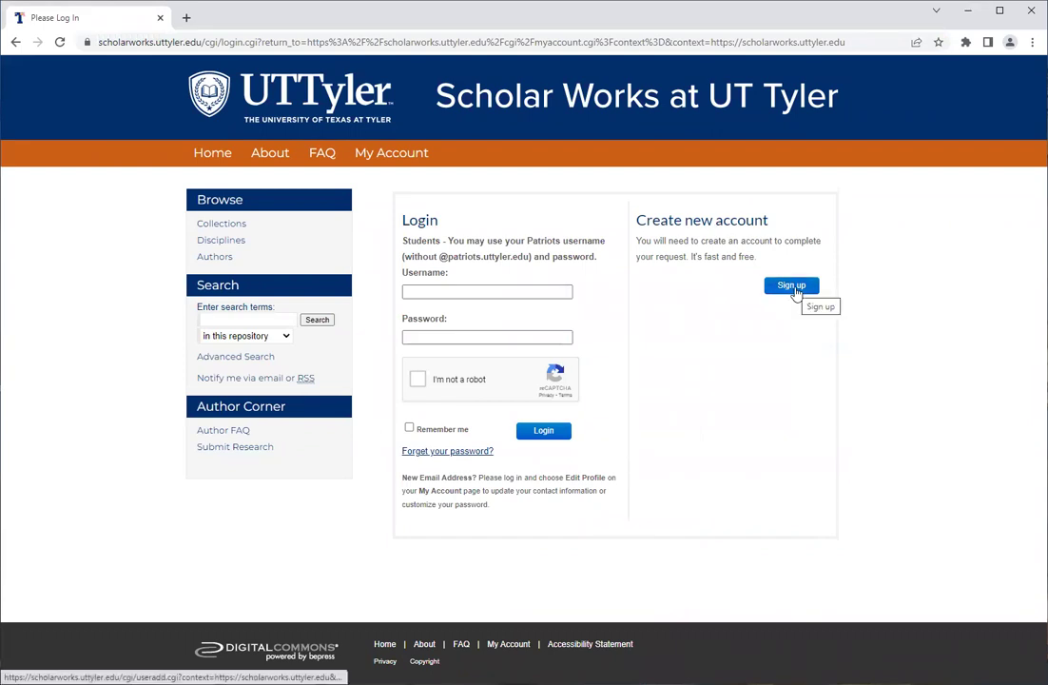
Log in with the archives account e-mail and password after completing the robot check.
click(560, 294)
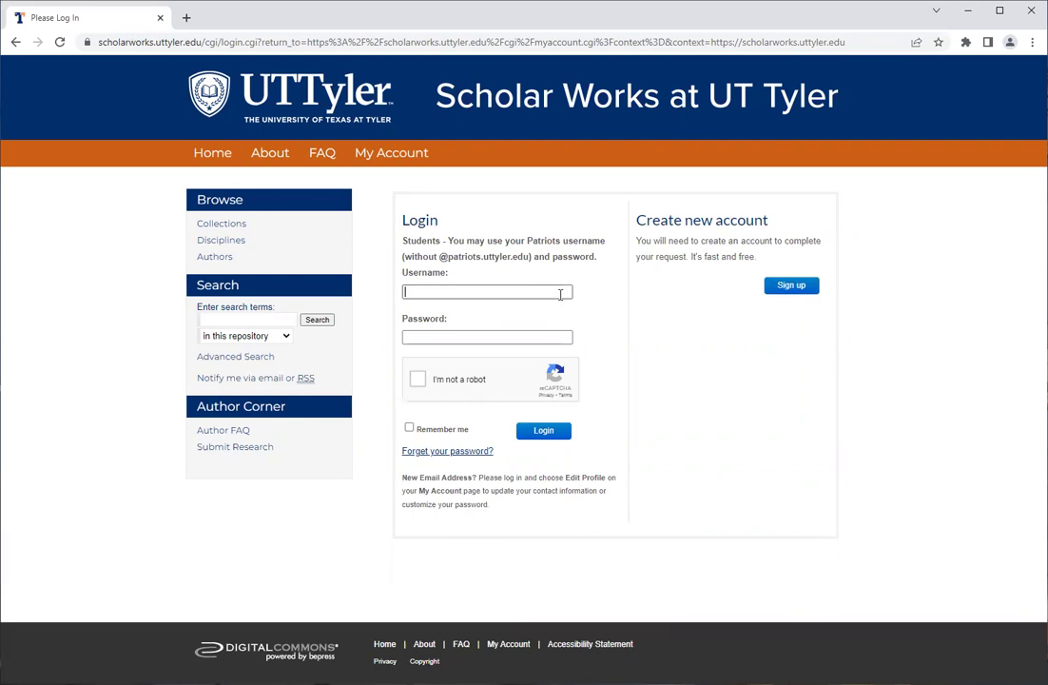
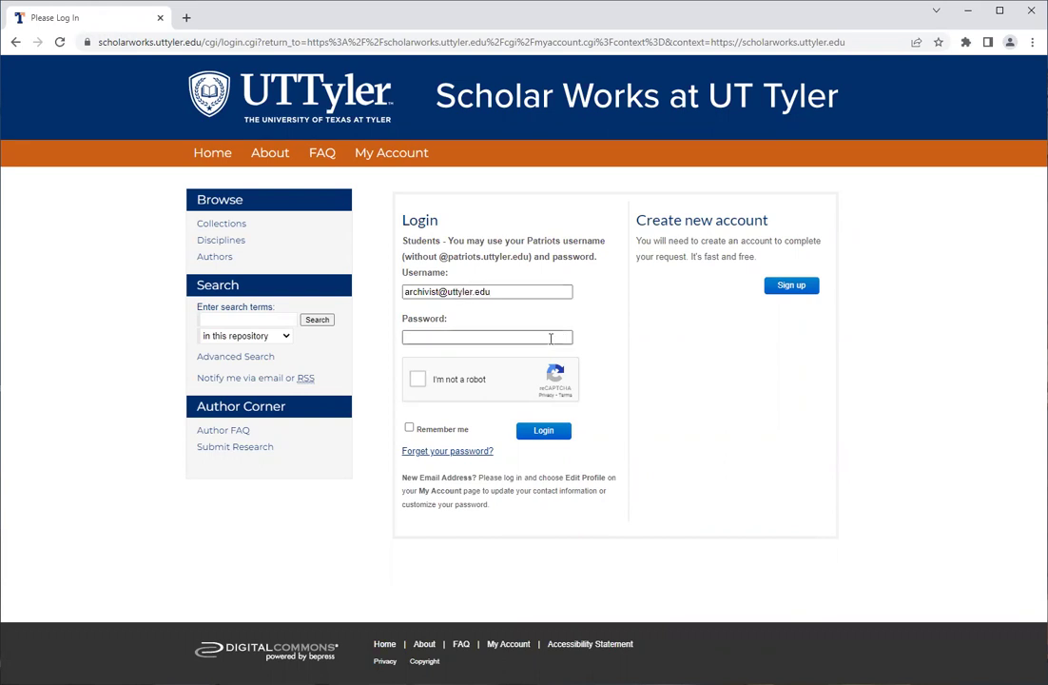
click(550, 338)
text(***********)
click(417, 378)
click(543, 433)
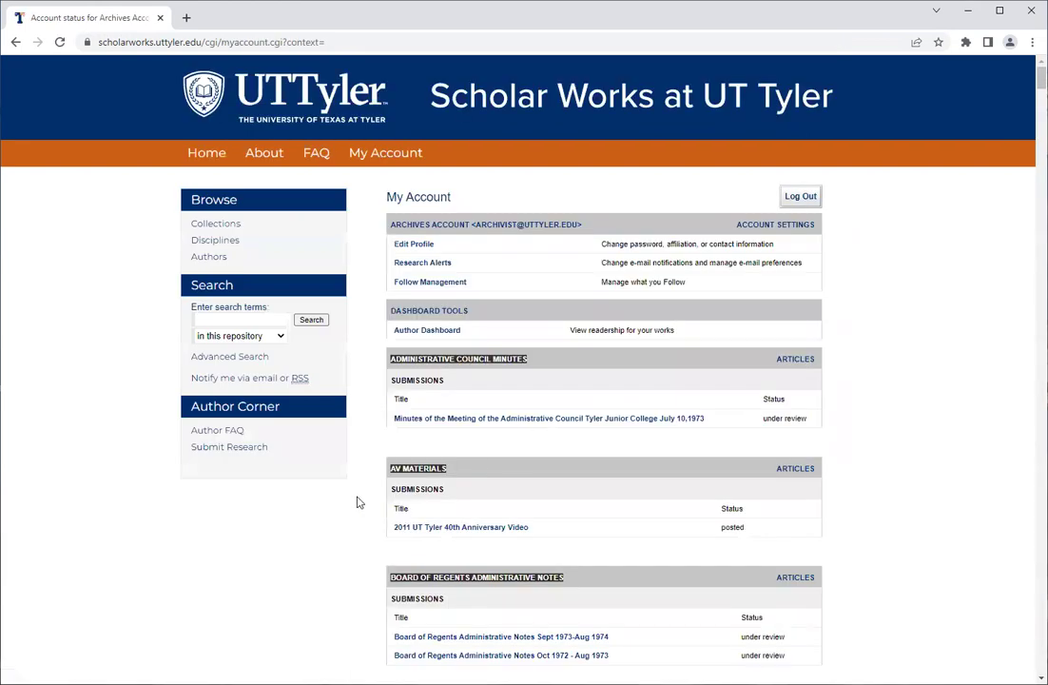
Browse the Academic Departments list, view Biology's collections, and return to the department list.
scroll(357, 502, down, 1)
scroll(358, 502, up, 1)
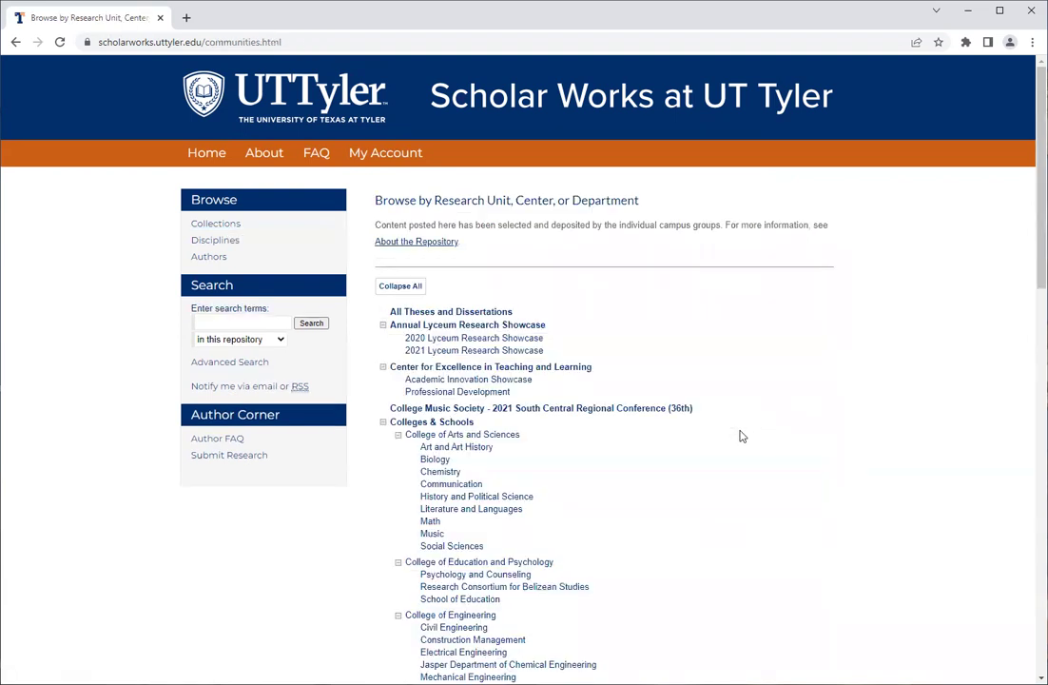
scroll(742, 435, down, 1)
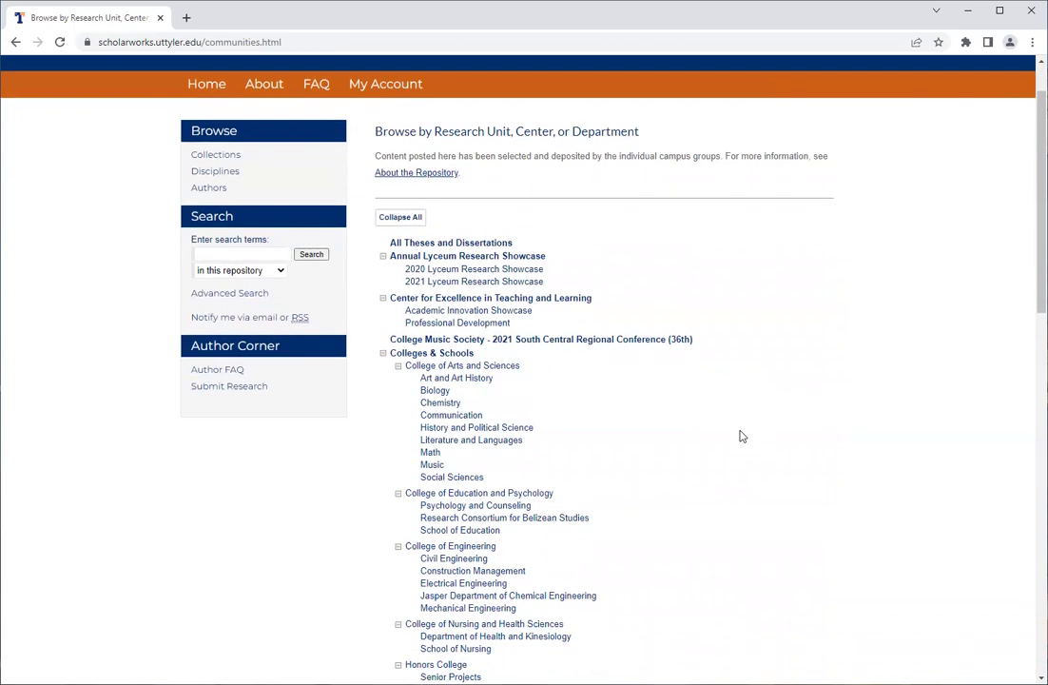
scroll(742, 436, down, 1)
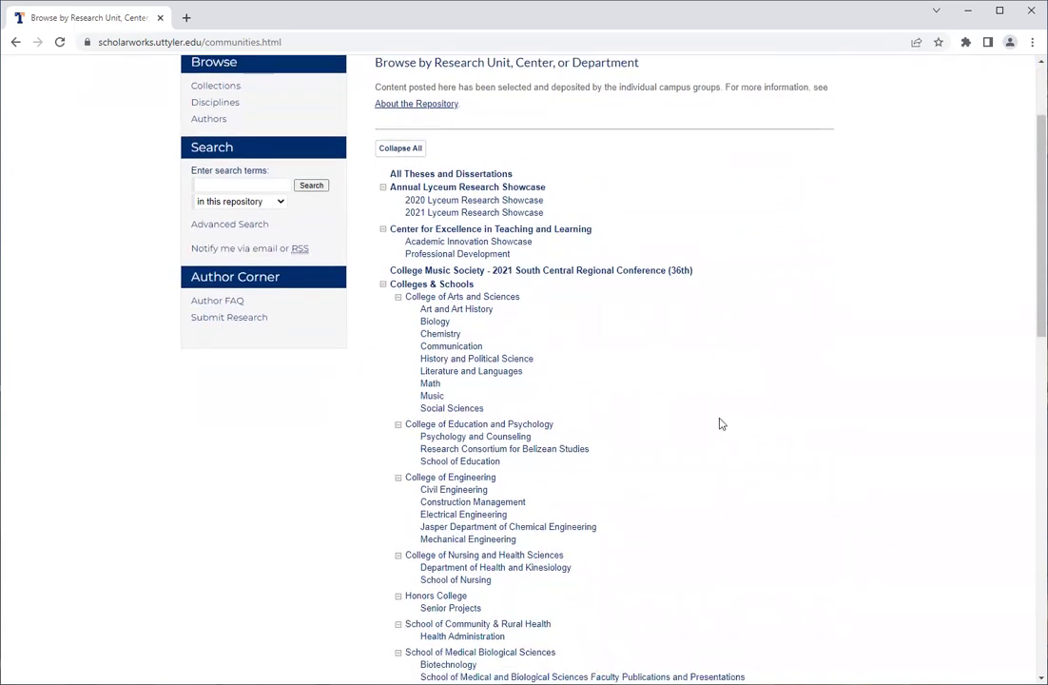
click(443, 325)
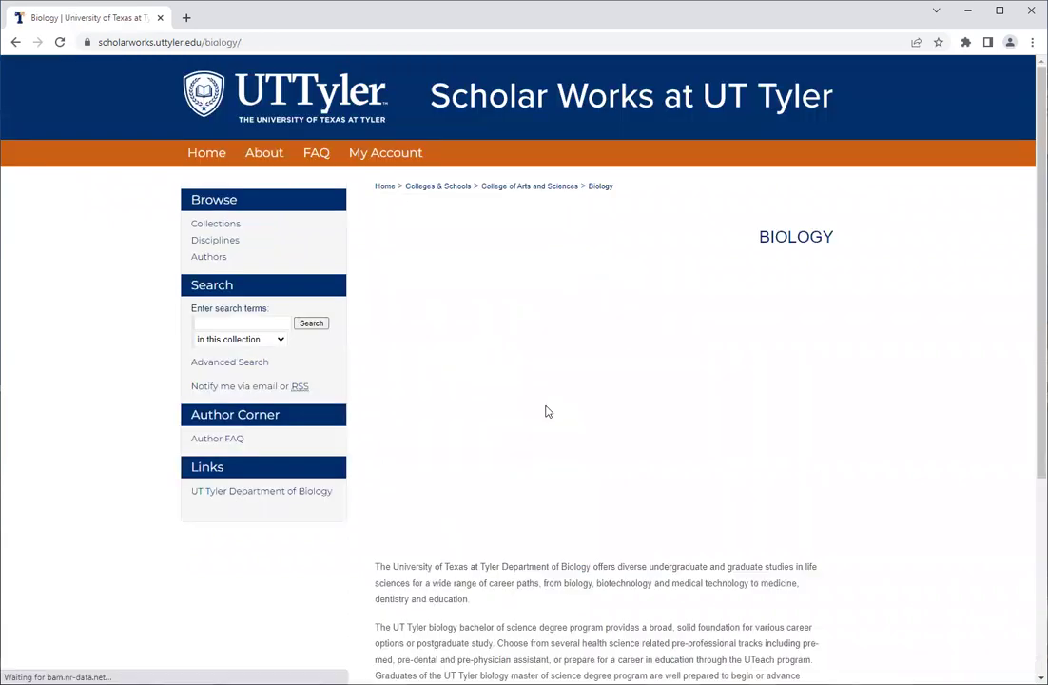
scroll(545, 412, down, 4)
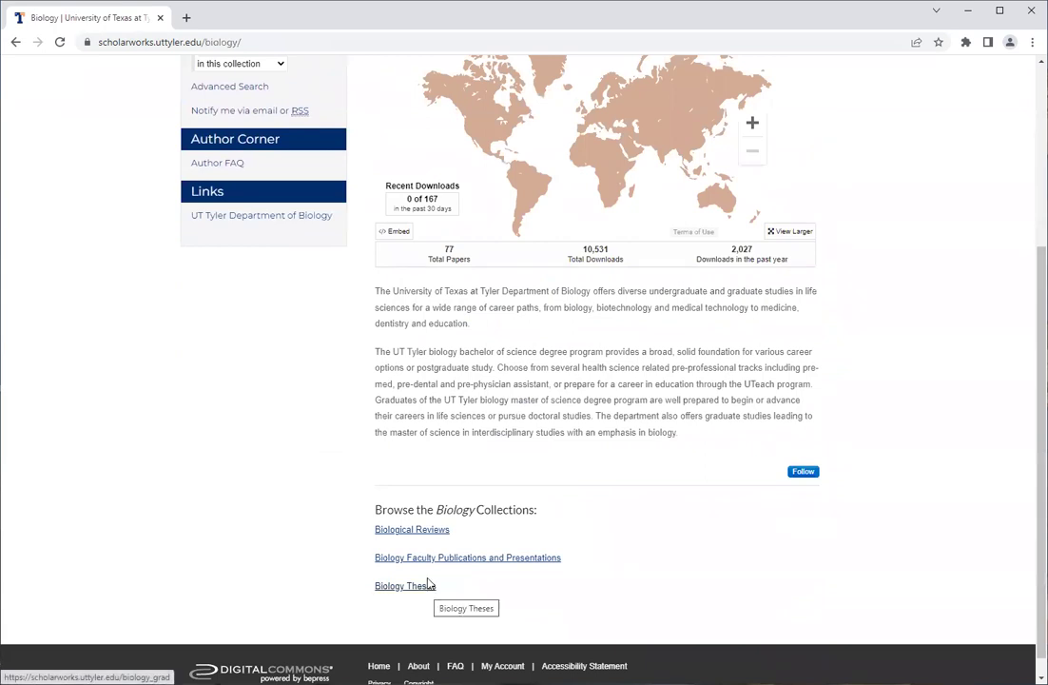
scroll(358, 335, up, 3)
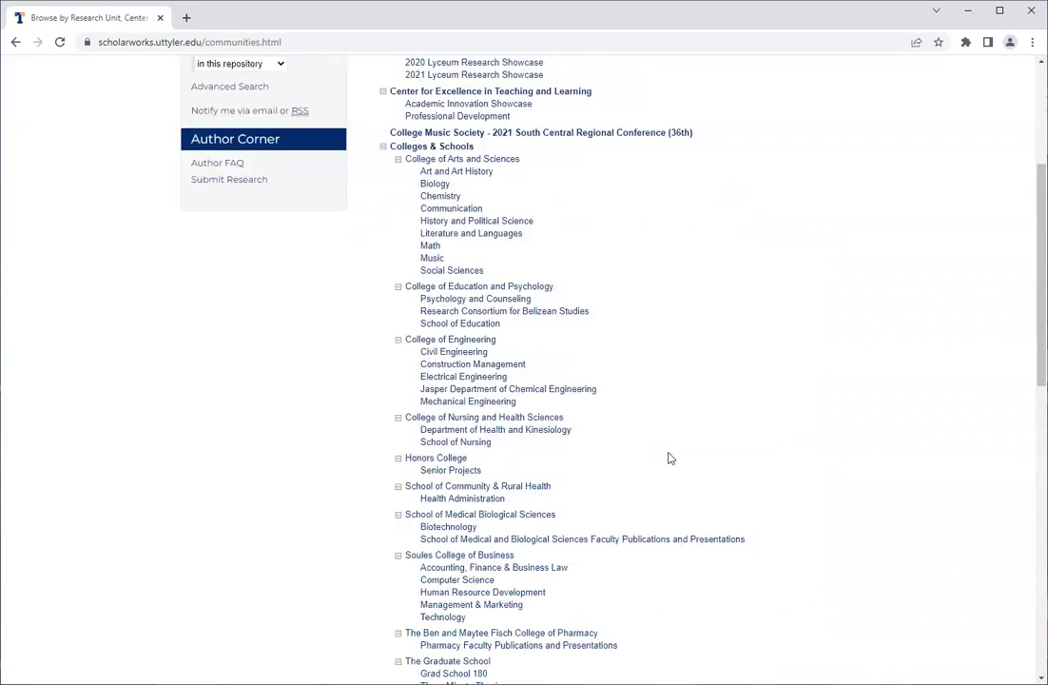
Open School of Nursing, then Nursing Theses and Dissertations, and start a submission.
click(485, 443)
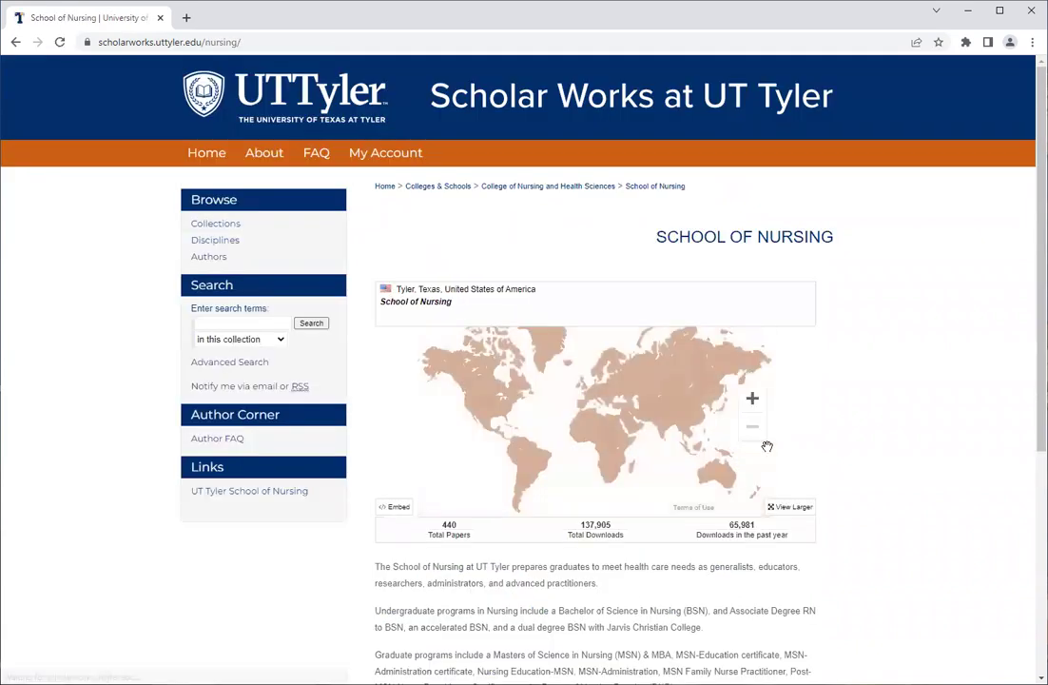
scroll(890, 452, down, 4)
scroll(889, 452, down, 3)
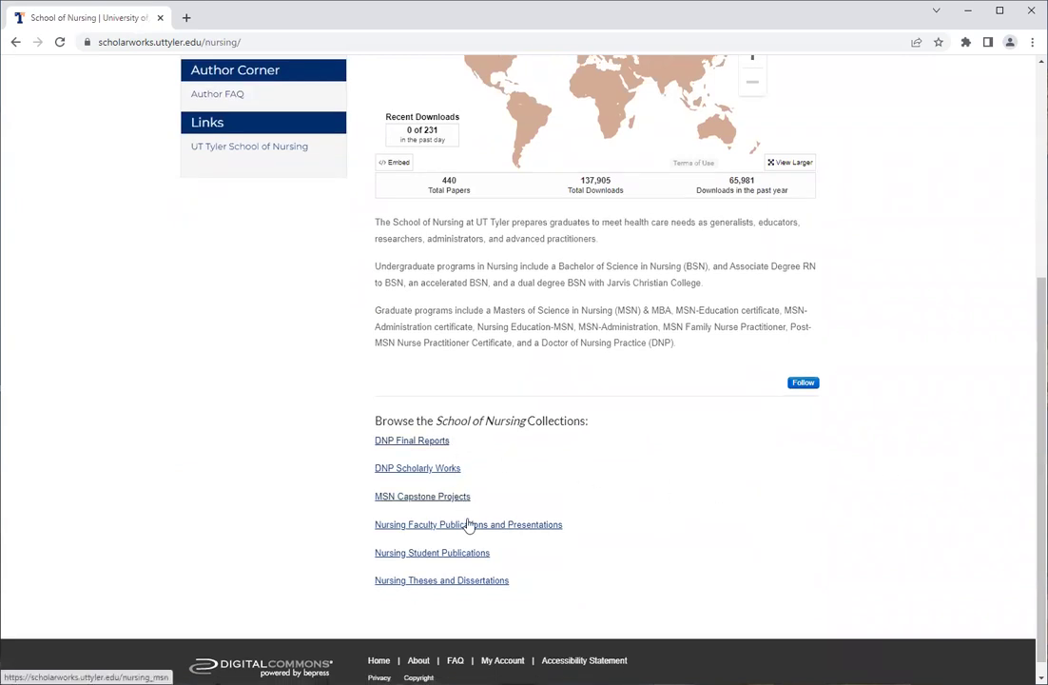
click(482, 582)
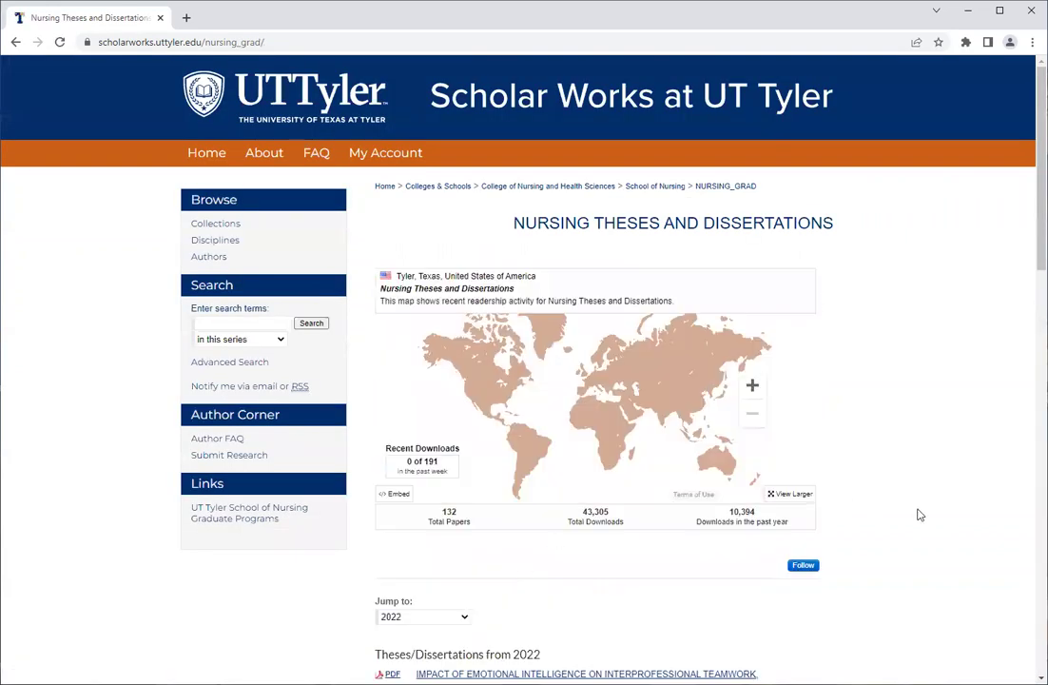
scroll(919, 514, down, 1)
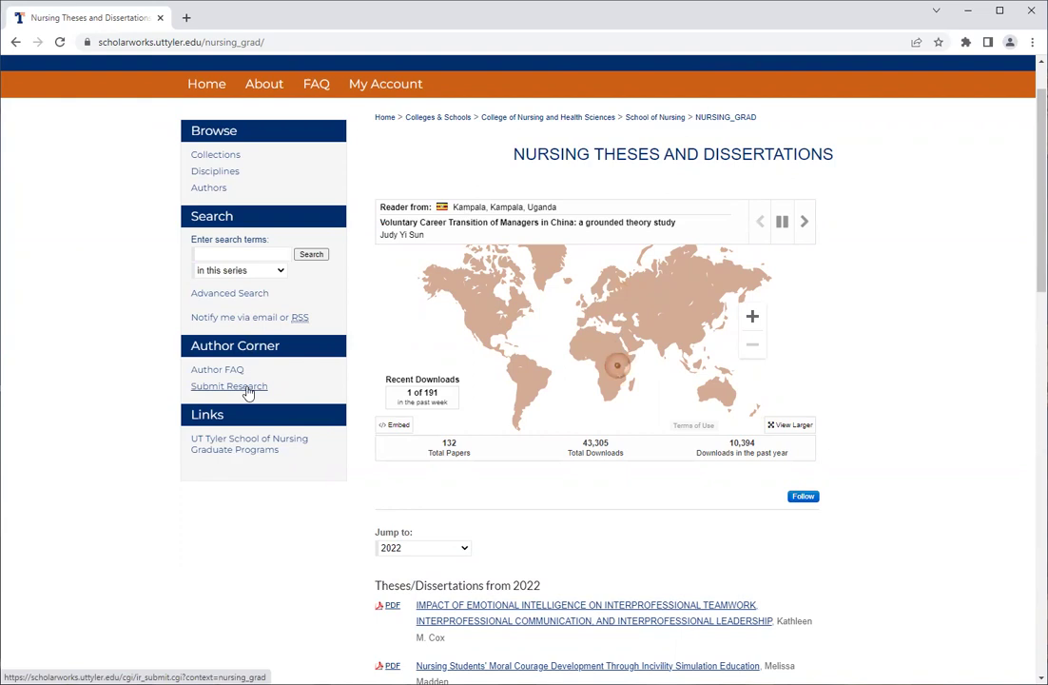
click(247, 390)
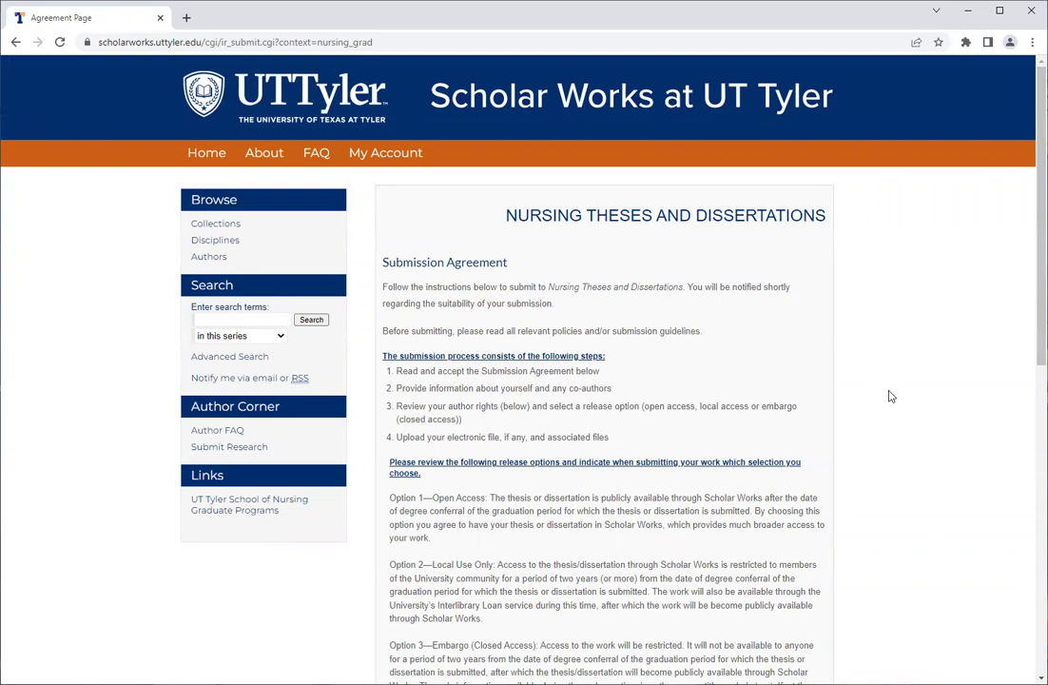
Review the Open Access, Local Use Only and Embargo release options.
scroll(892, 397, down, 1)
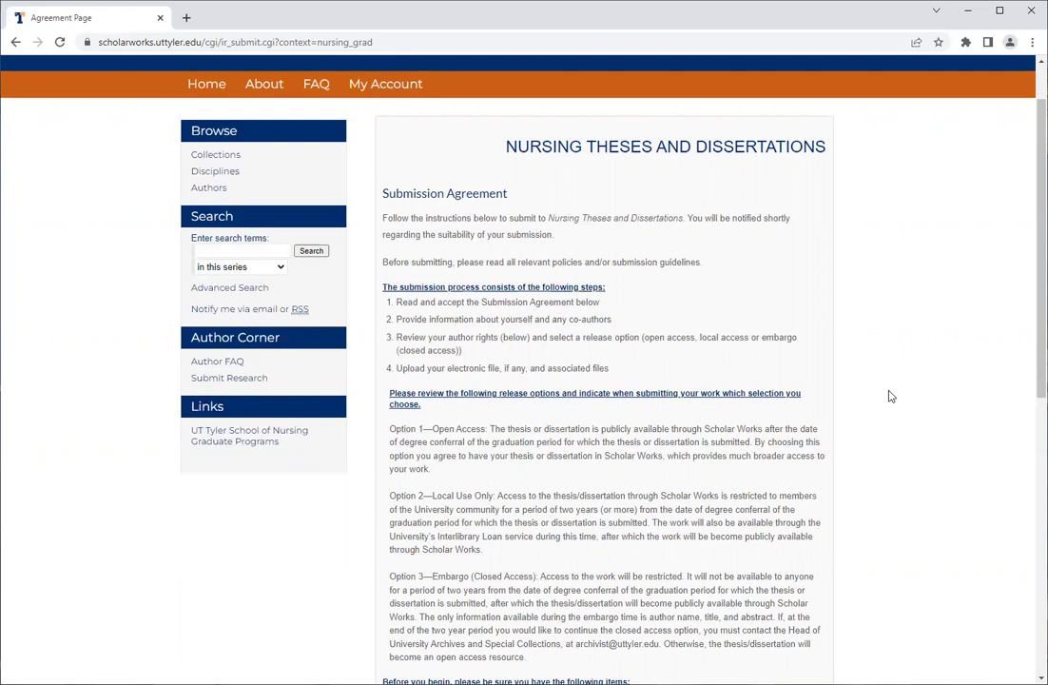
scroll(891, 396, down, 1)
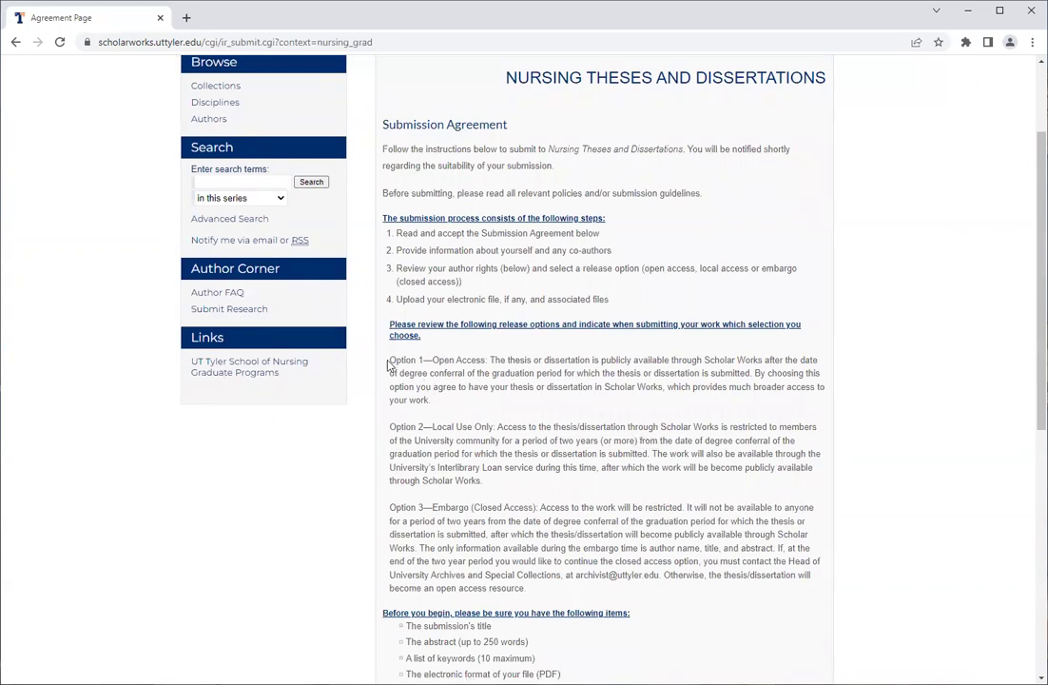
drag(389, 363, 487, 369)
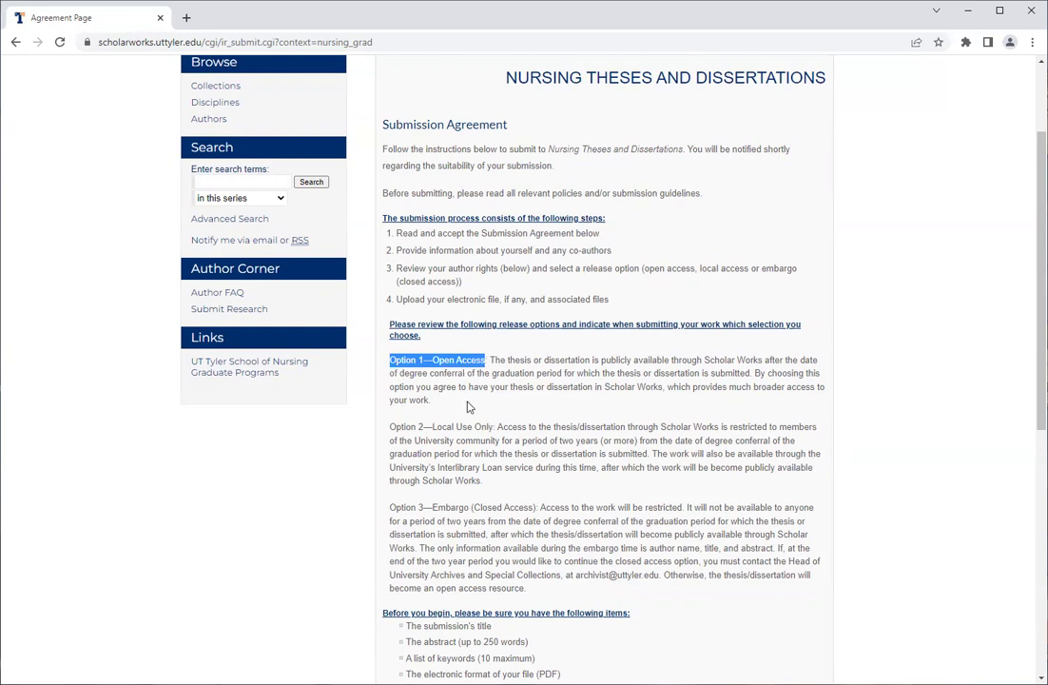
drag(390, 427, 495, 428)
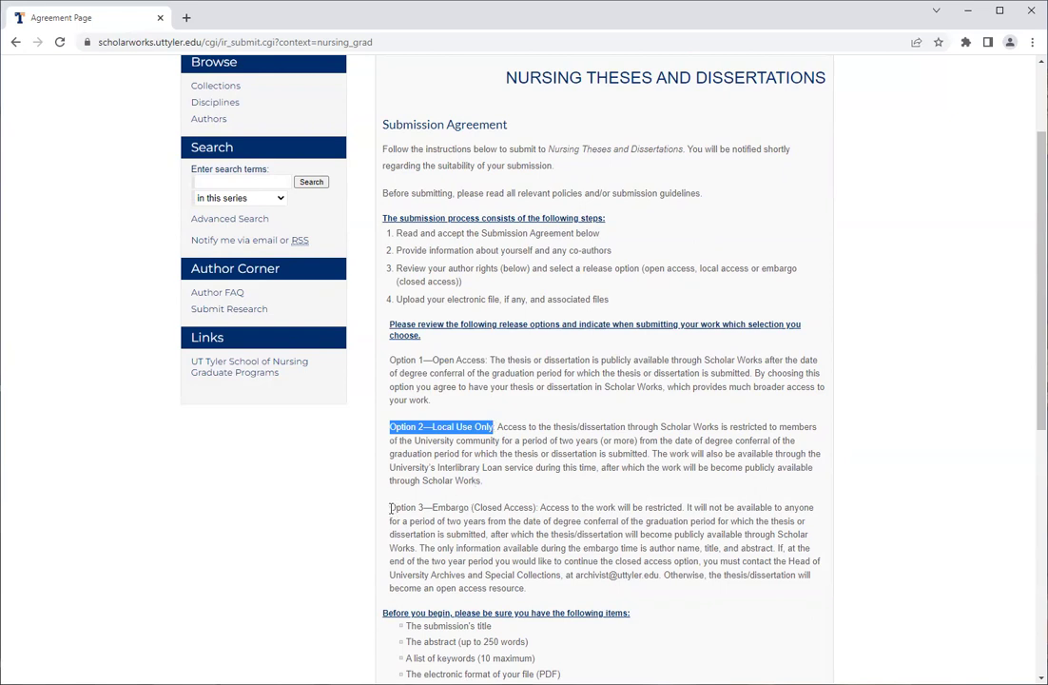
drag(392, 508, 539, 508)
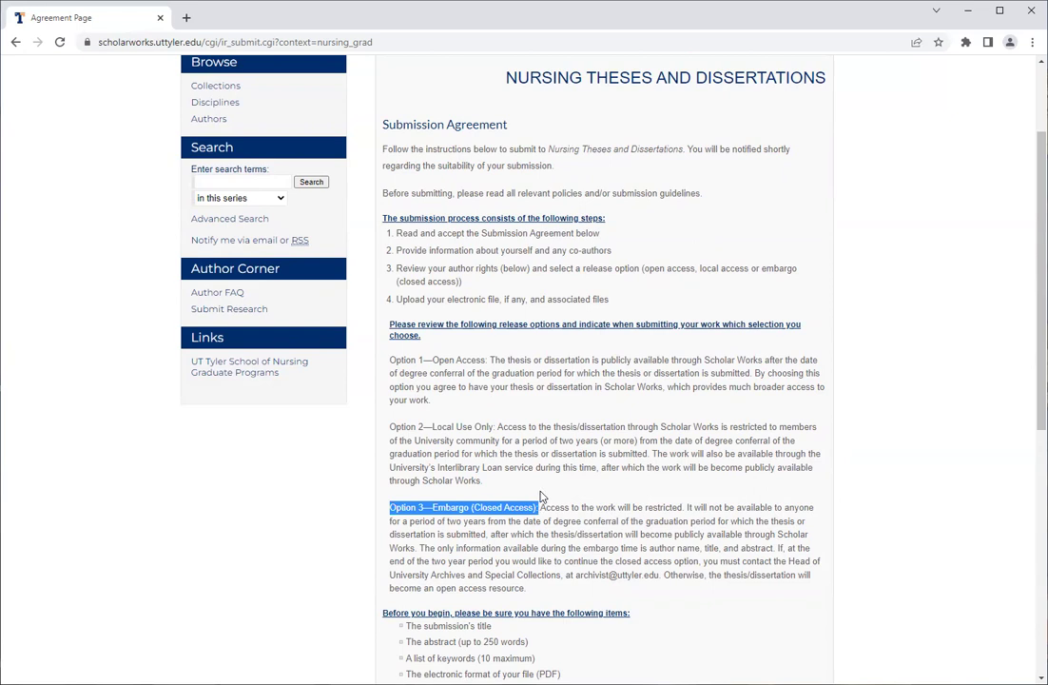
click(542, 495)
Accept the submission agreement terms and continue to the submission form.
scroll(541, 495, down, 3)
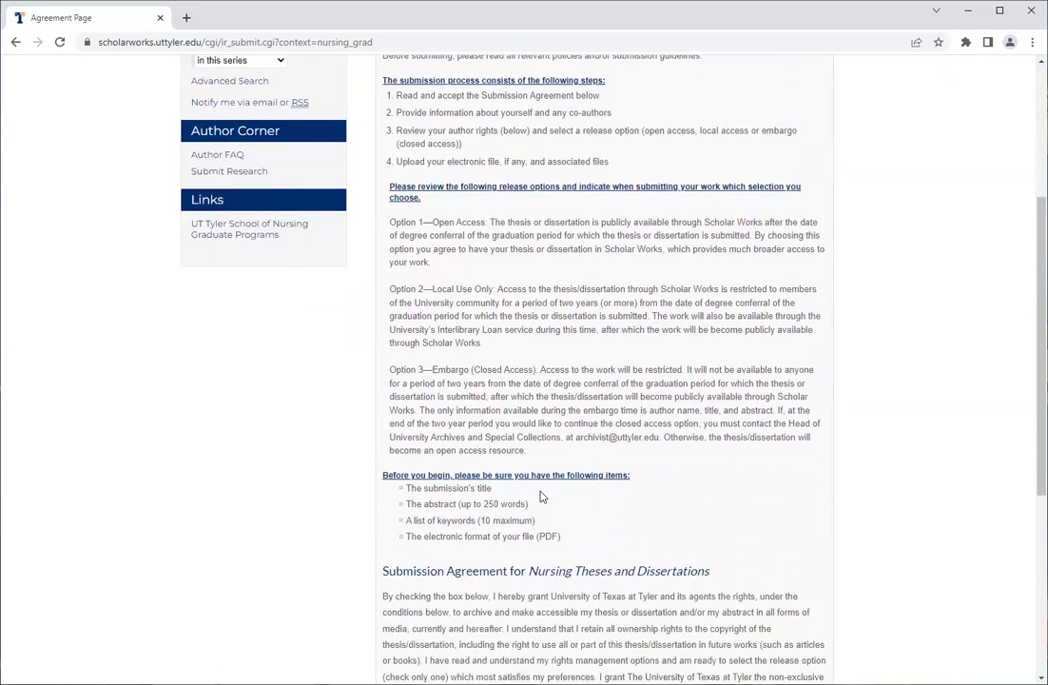
scroll(541, 496, down, 4)
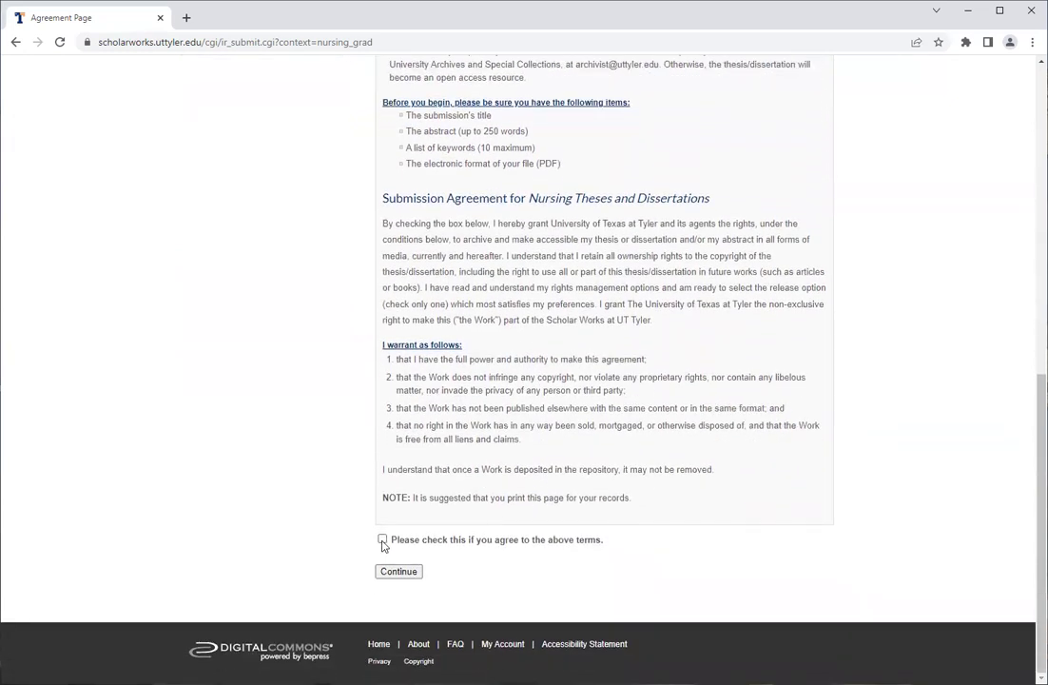
click(382, 539)
click(392, 573)
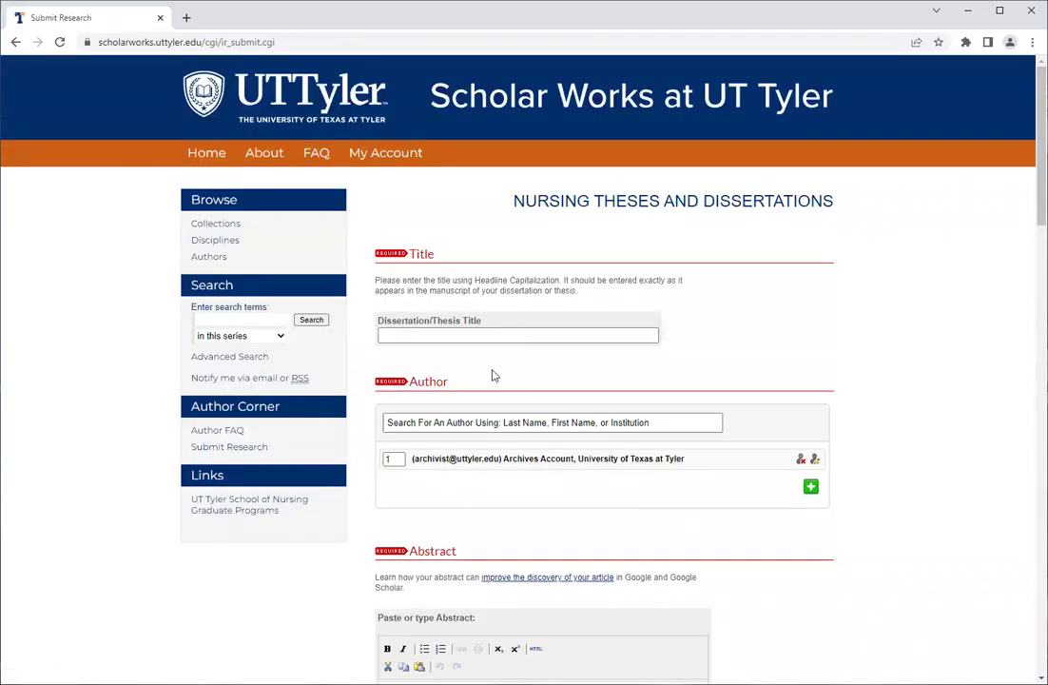
Title the dissertation 'Title' and replace the author's first and last name with the student's.
click(509, 332)
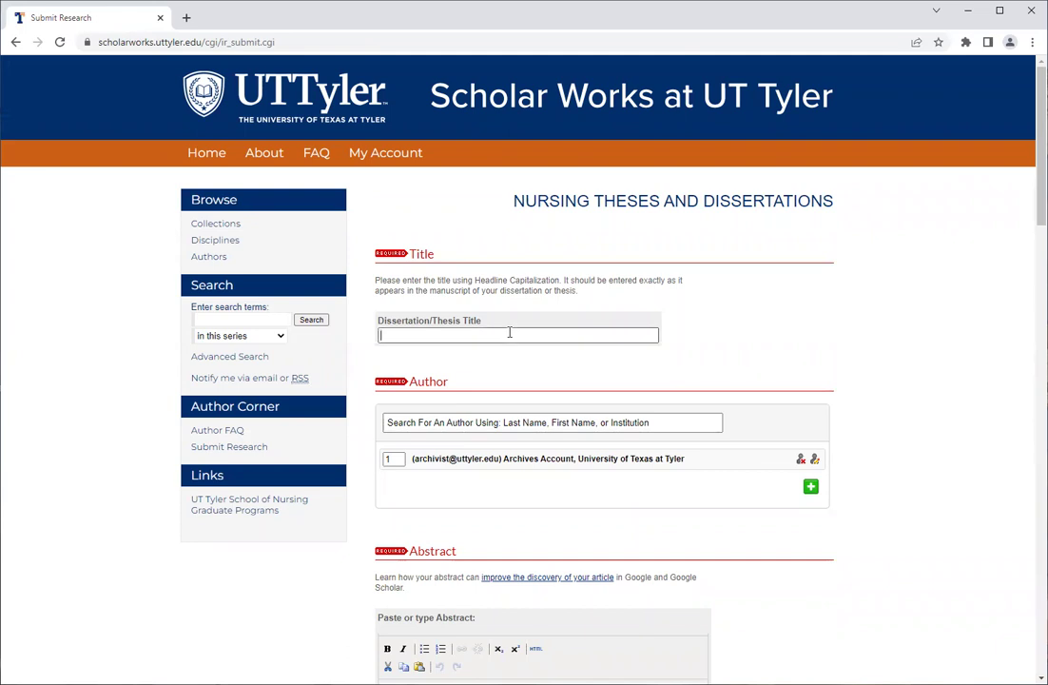
text(Title)
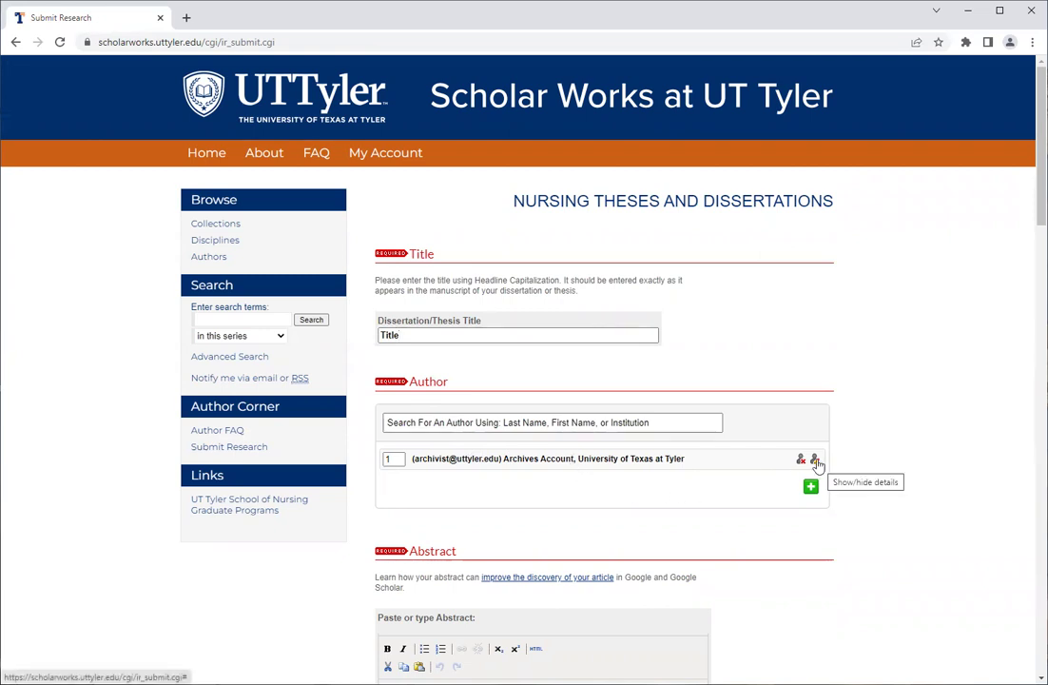
click(815, 460)
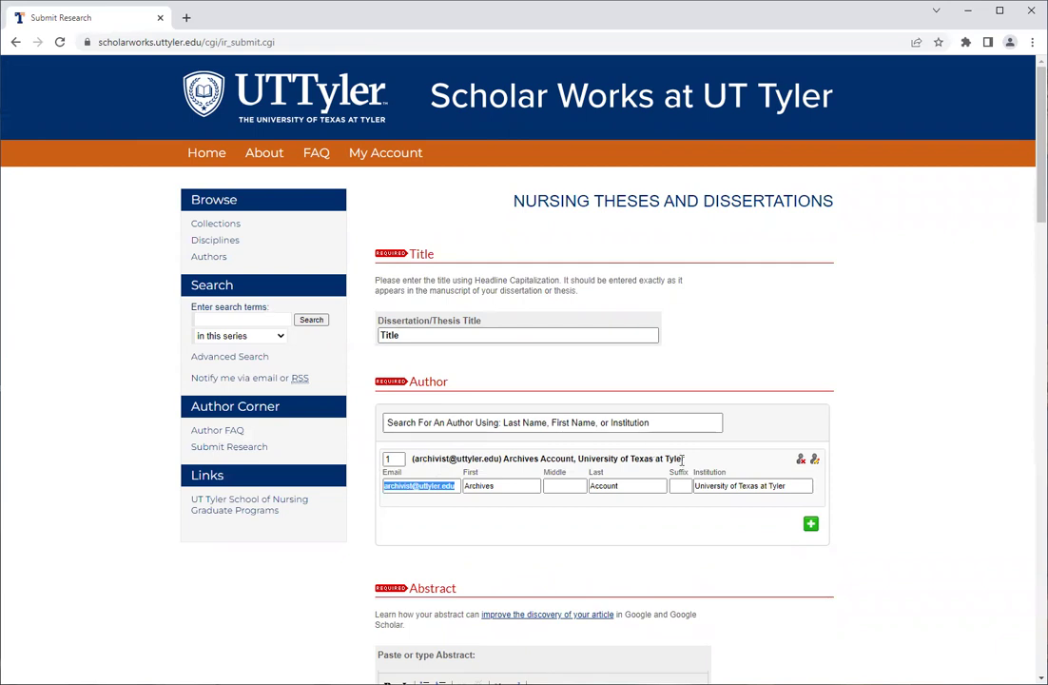
double_click(511, 485)
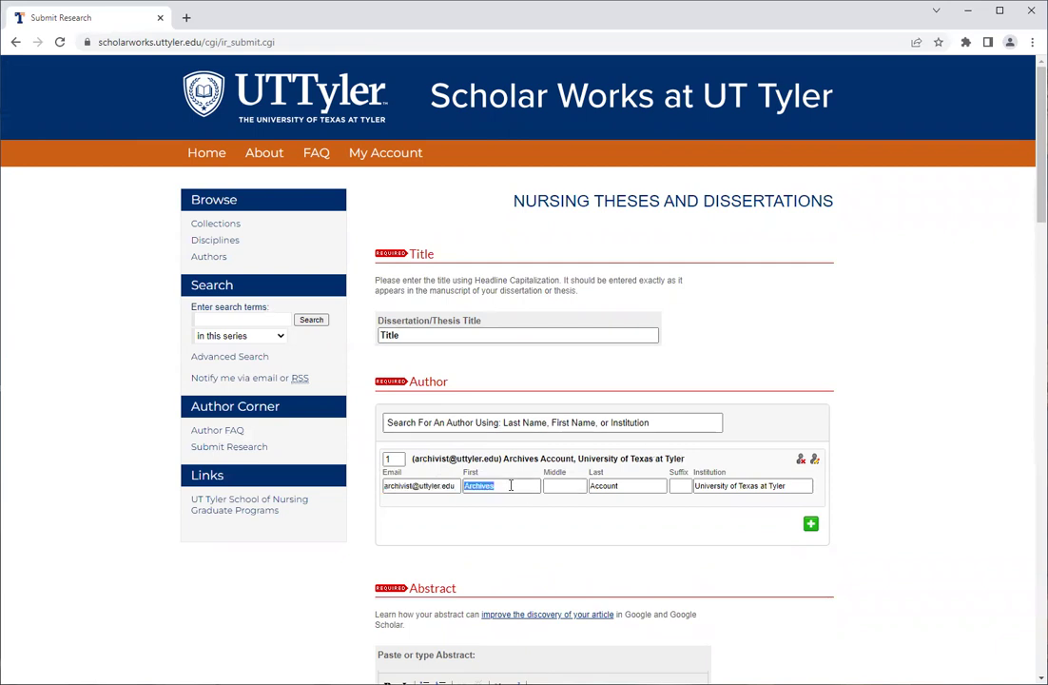
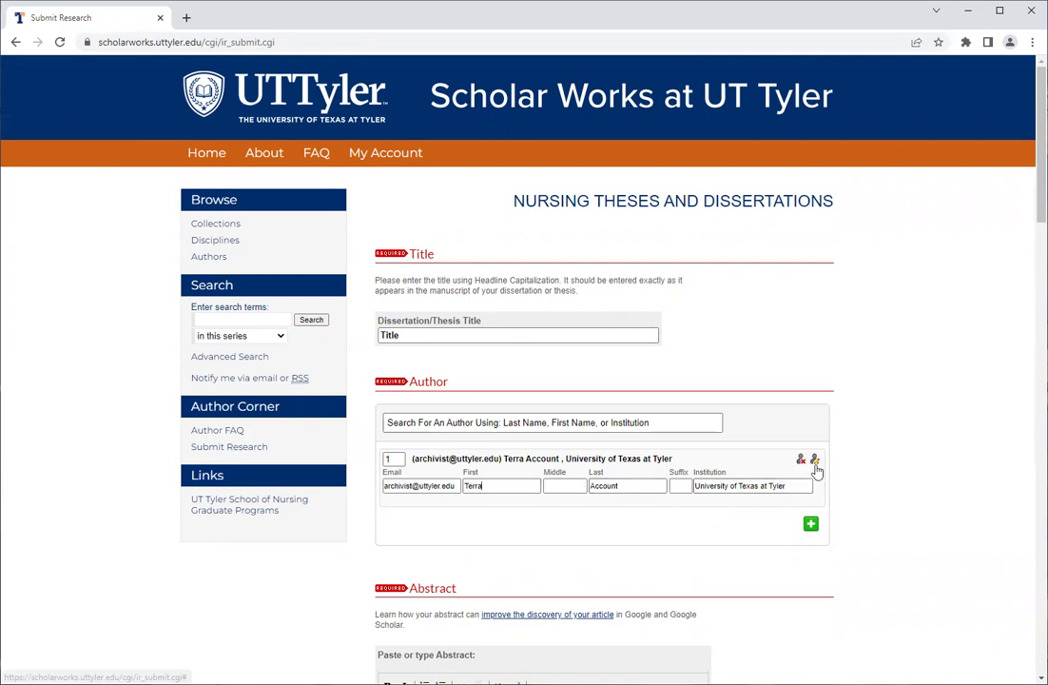
double_click(651, 486)
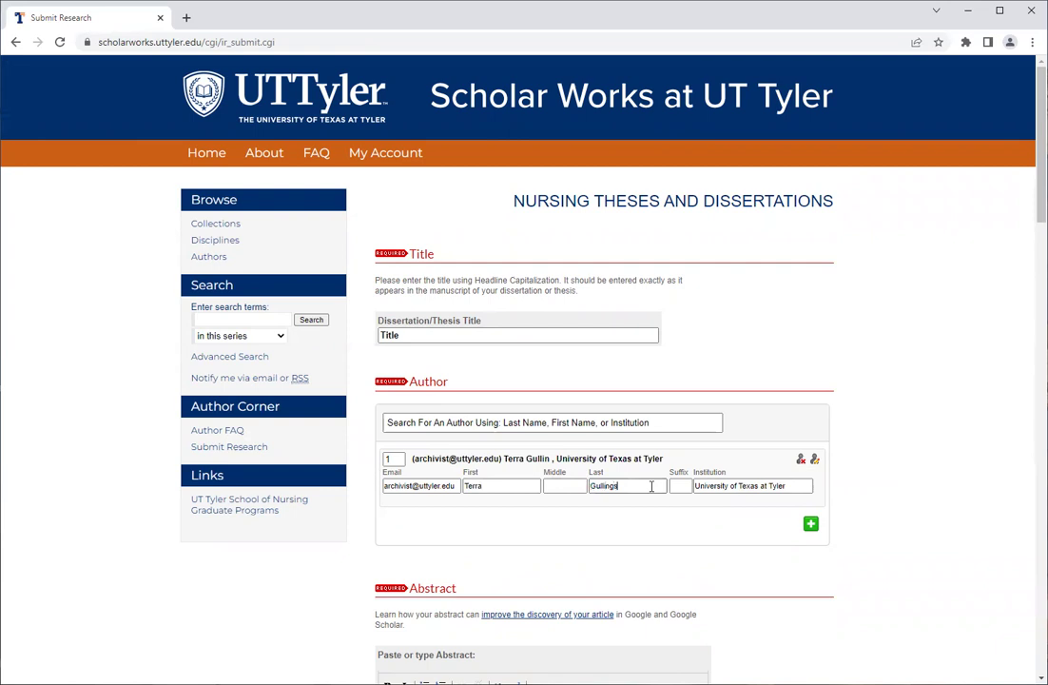
click(715, 486)
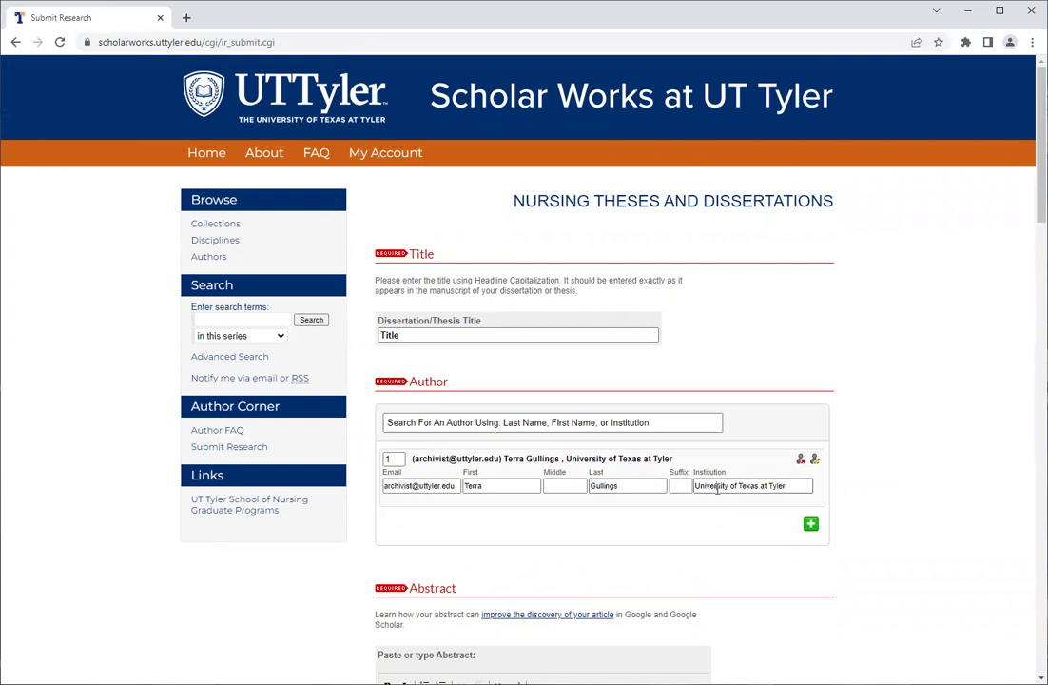
click(879, 507)
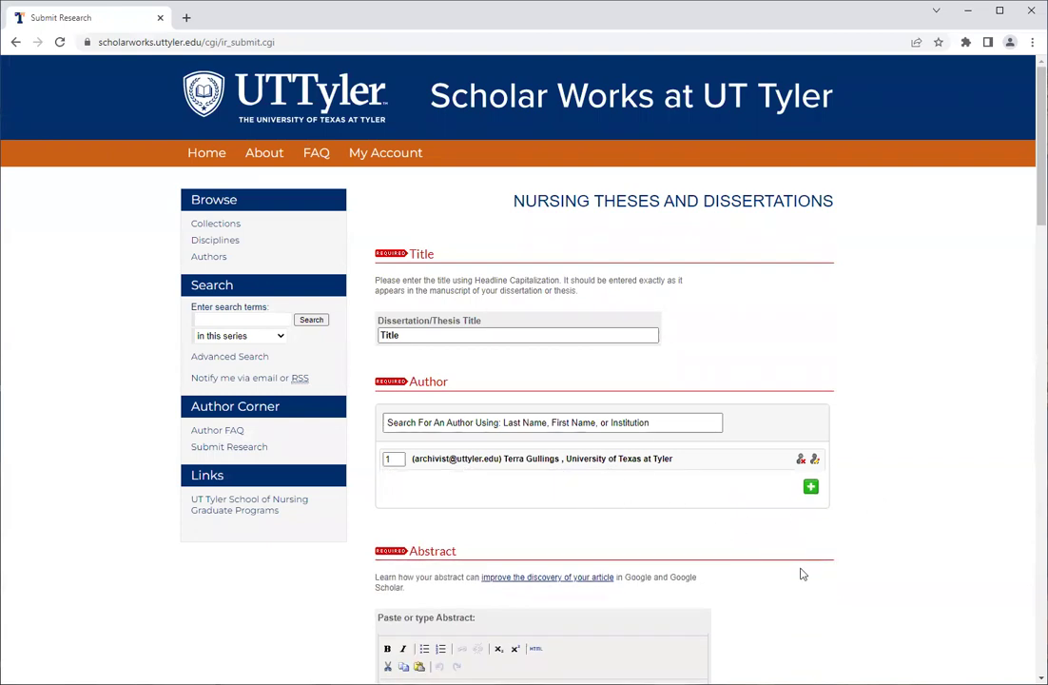
scroll(801, 573, down, 3)
Enter 'test' as the abstract.
click(584, 453)
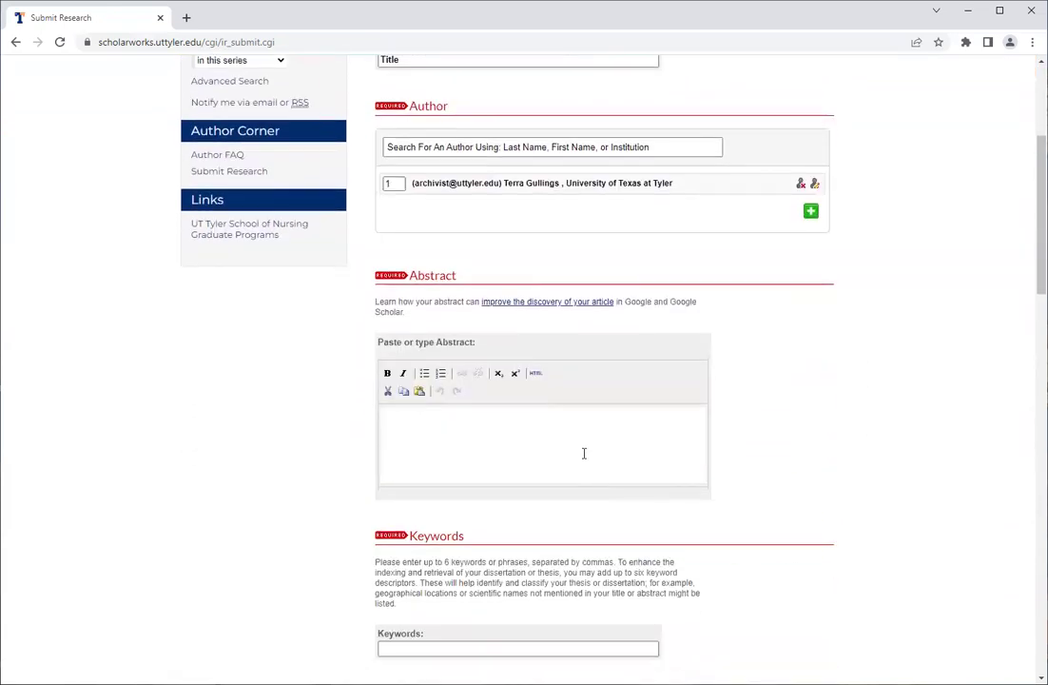
text(test)
scroll(589, 513, down, 2)
Enter the keywords 'test, submission, thesis, dissertation', fixing a typo.
click(587, 509)
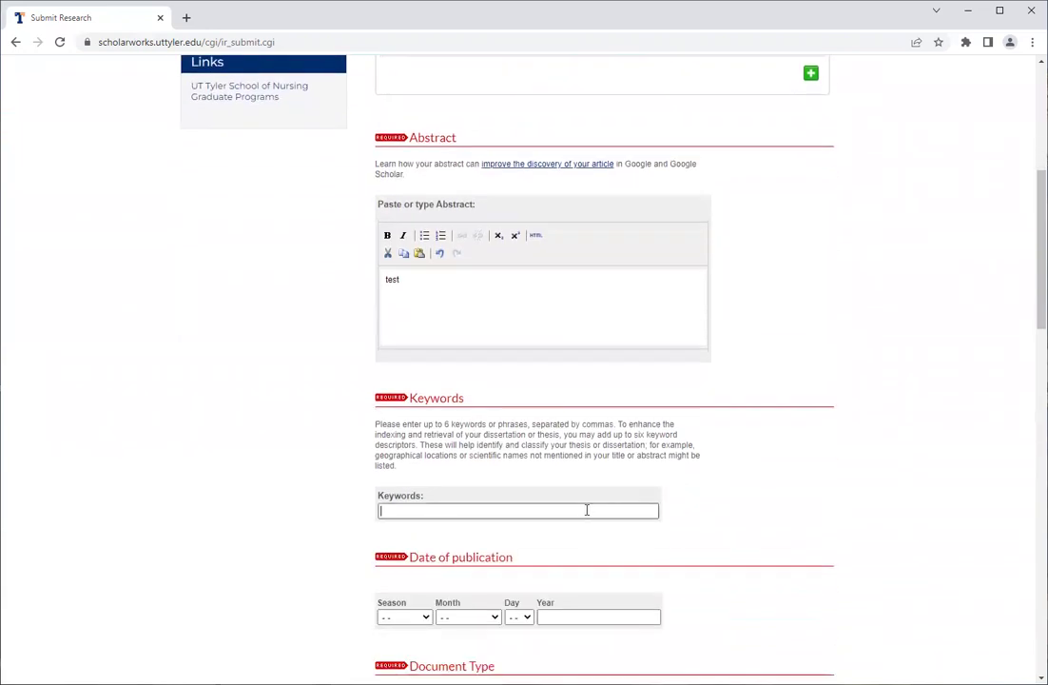
text(test, submission, thesi)
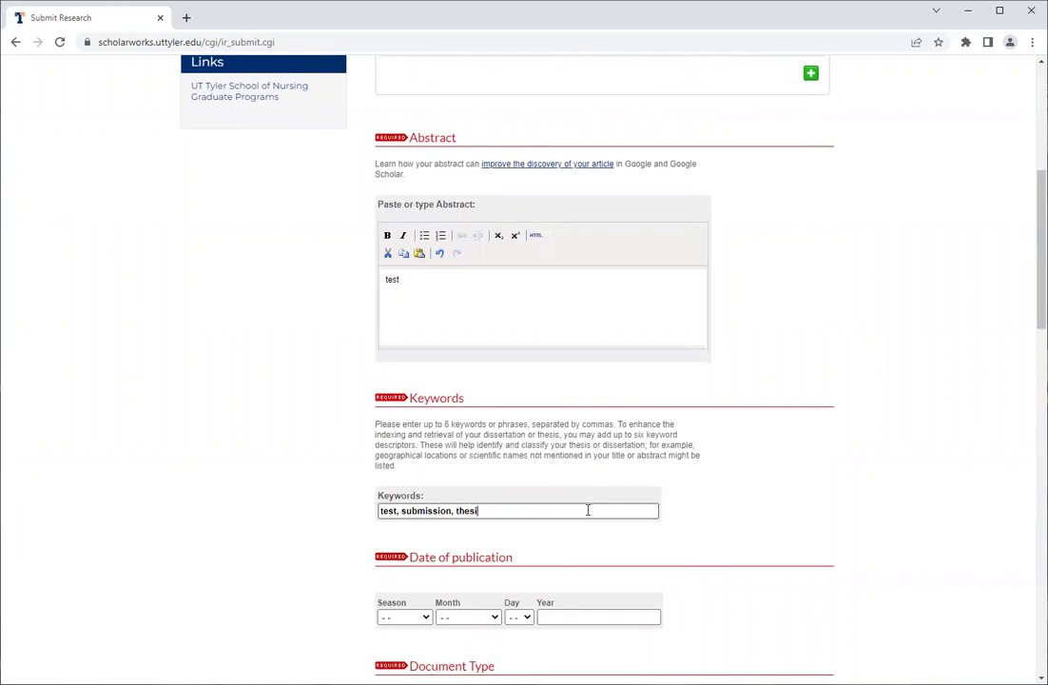
text(s, dissertation)
Finish the keywords, set publication year 2023 with no season, and open Document Type.
click(756, 520)
scroll(756, 520, down, 2)
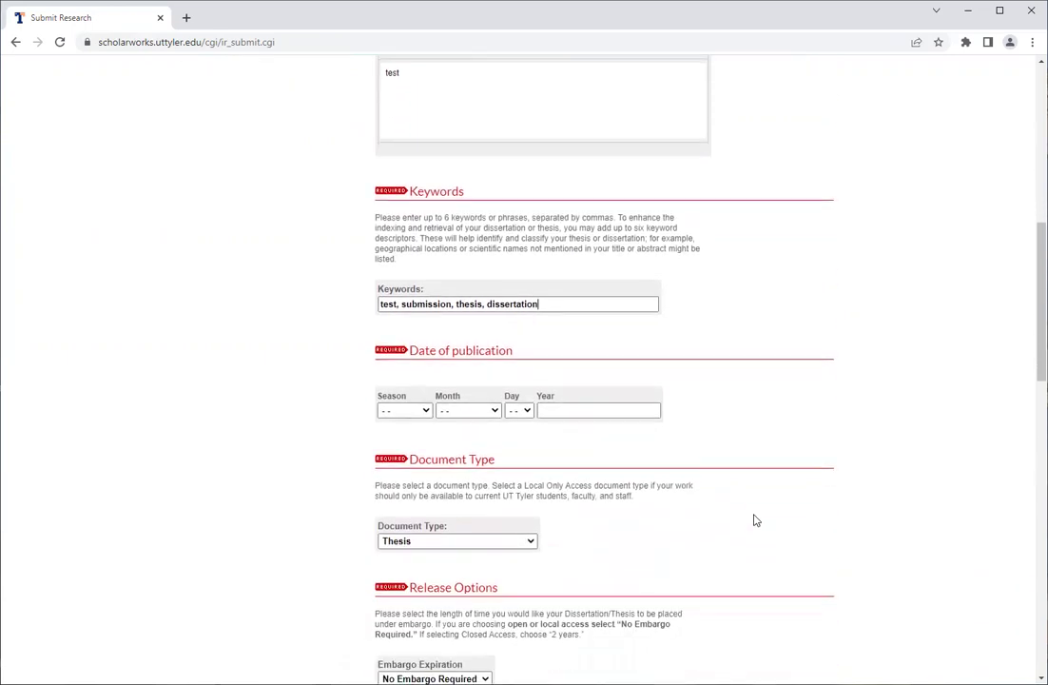
click(623, 410)
text(2023)
click(414, 417)
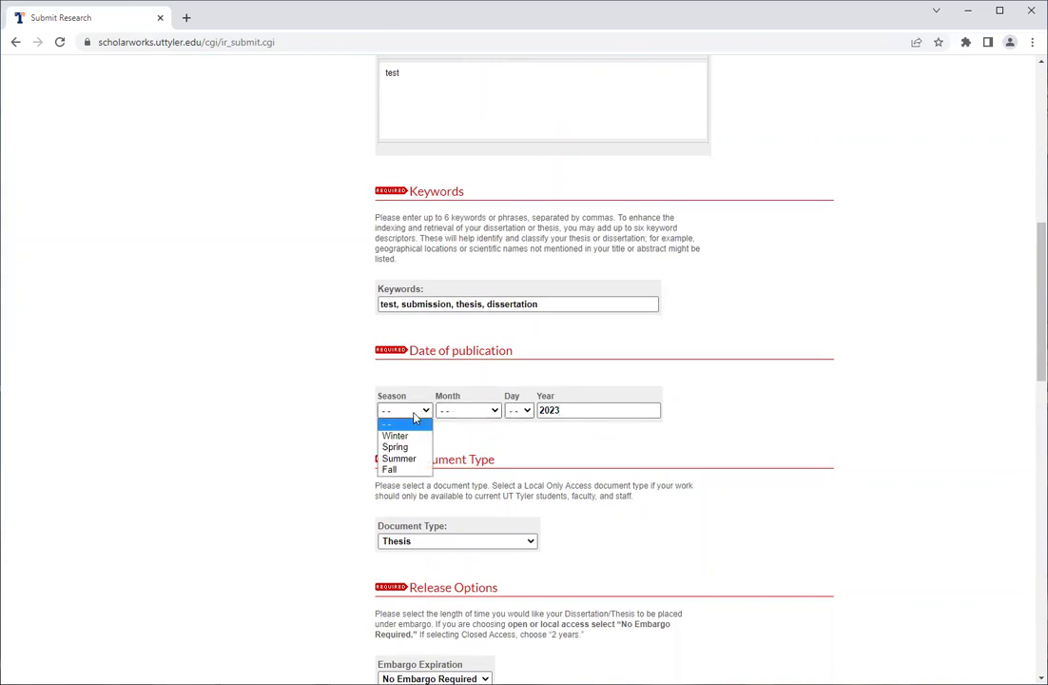
click(335, 504)
scroll(337, 496, down, 3)
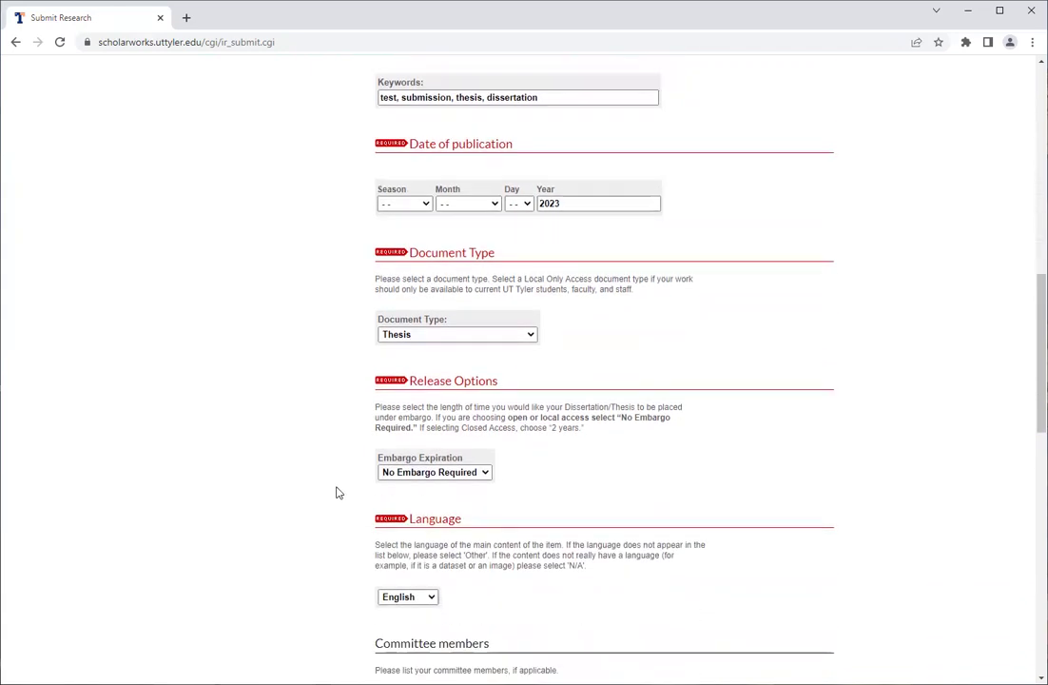
click(532, 338)
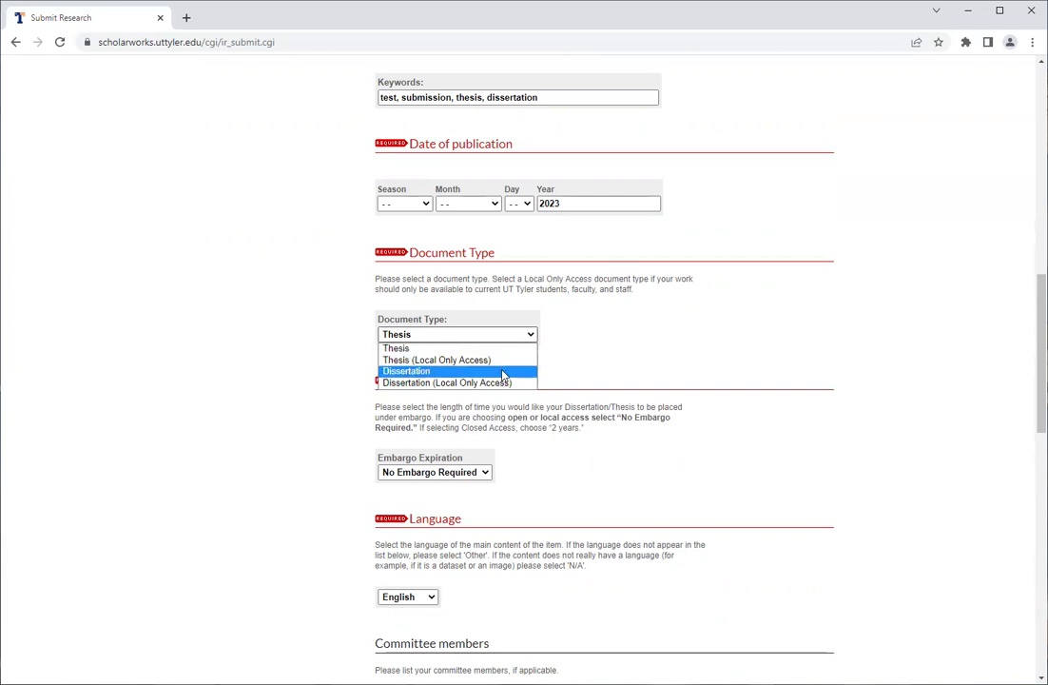
Set Document Type to Dissertation and Embargo Expiration to 2 Years.
click(503, 371)
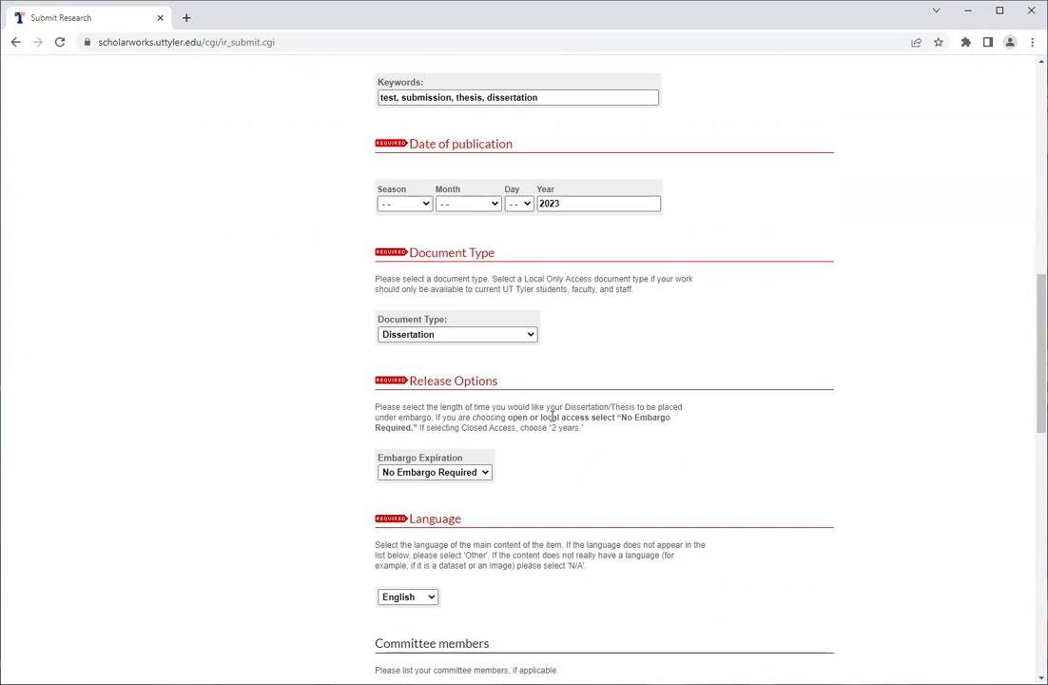
scroll(552, 414, down, 1)
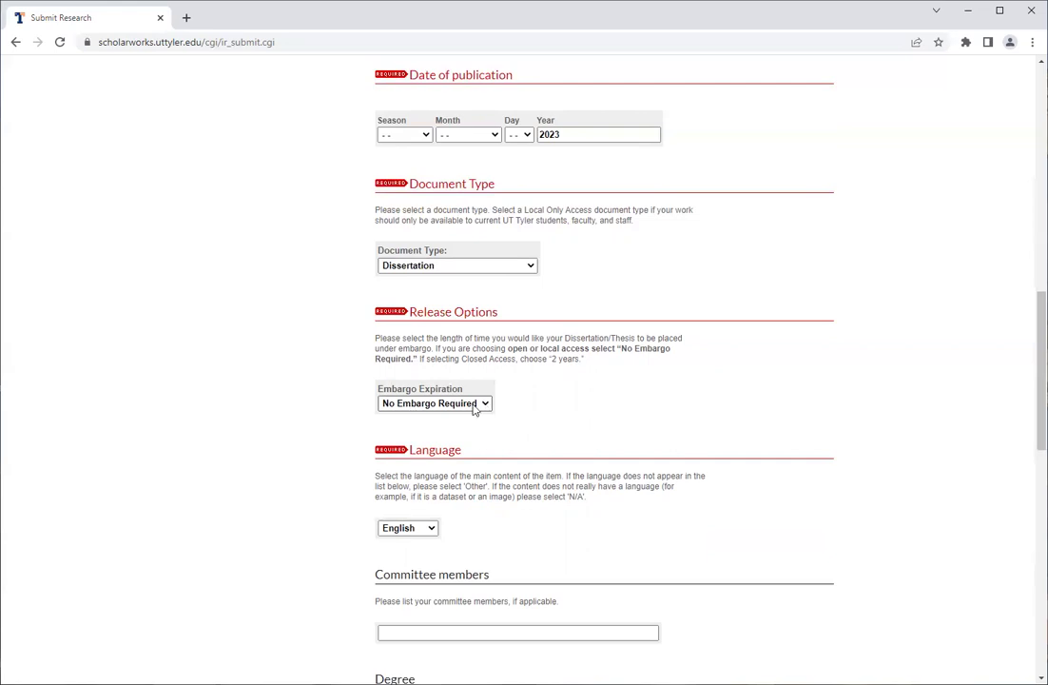
click(485, 405)
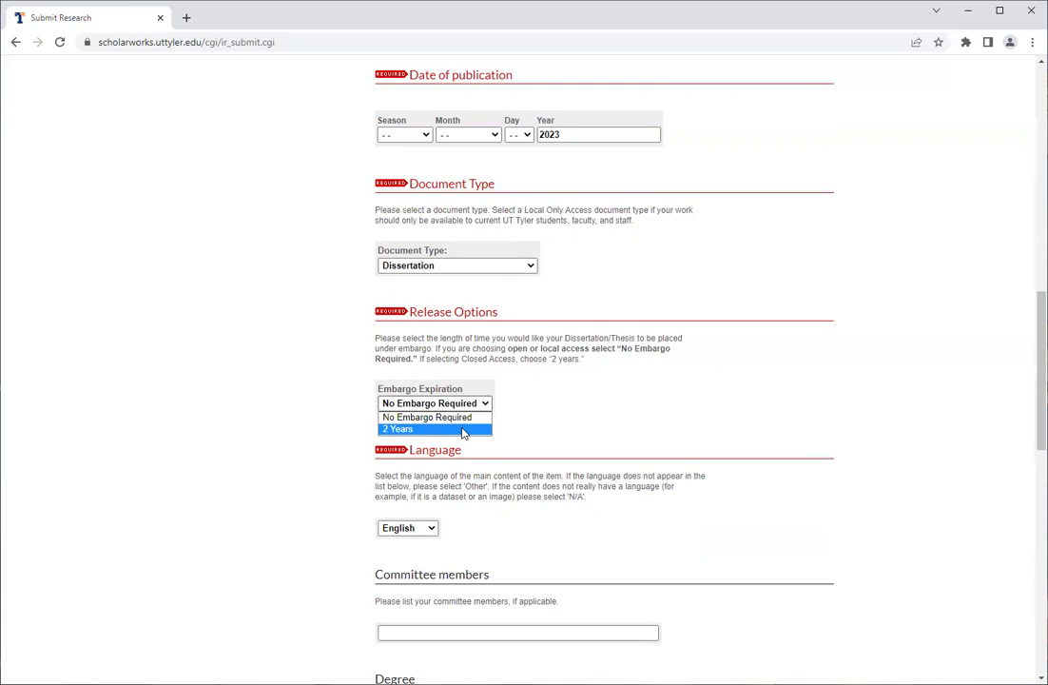
click(465, 430)
scroll(575, 422, down, 3)
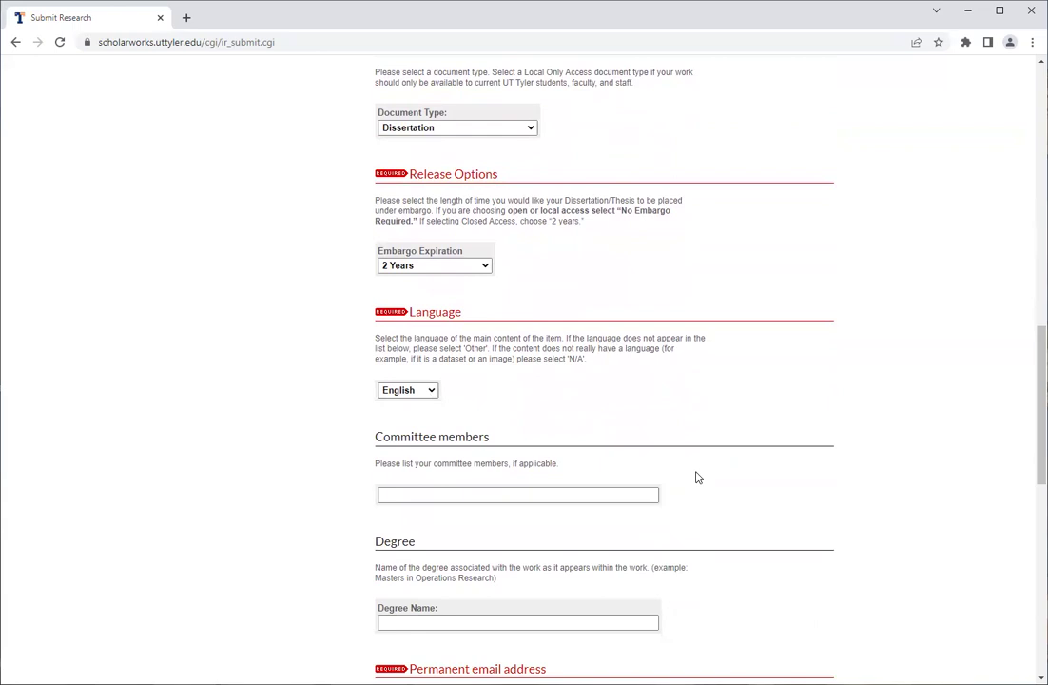
scroll(695, 477, down, 1)
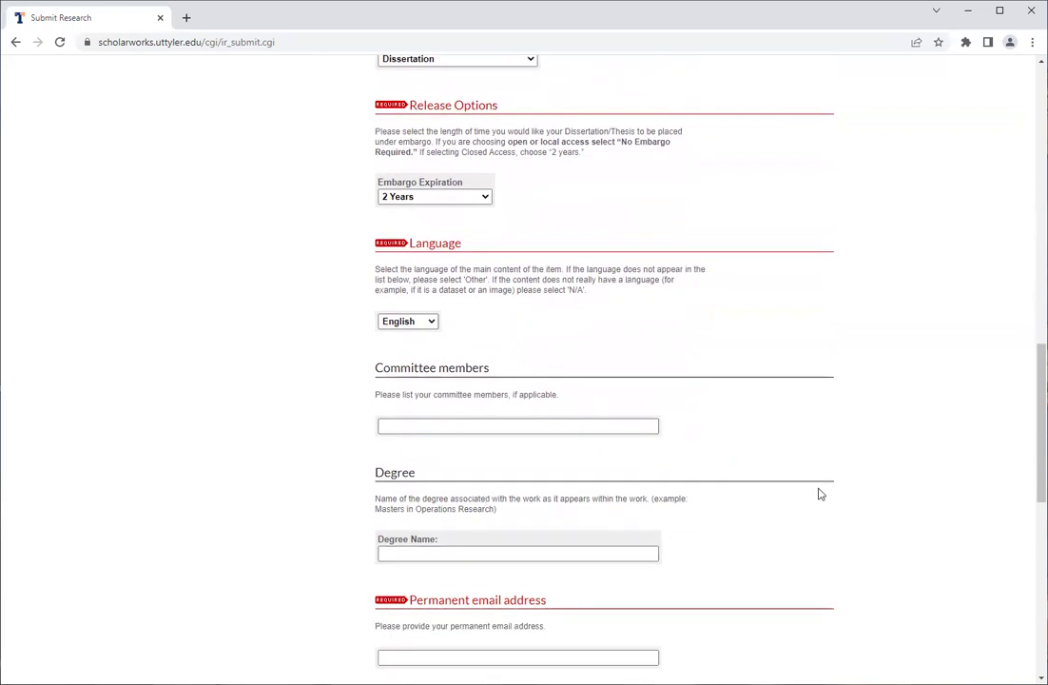
scroll(654, 494, down, 3)
Enter the archives contact e-mail as the permanent email address, correcting a typo.
click(647, 517)
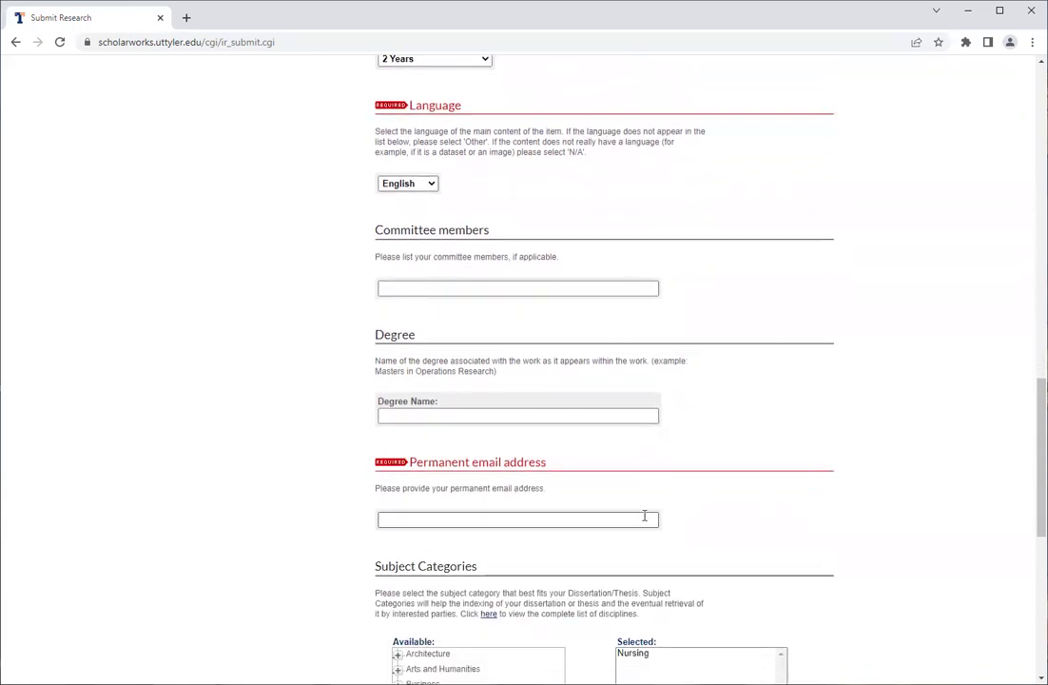
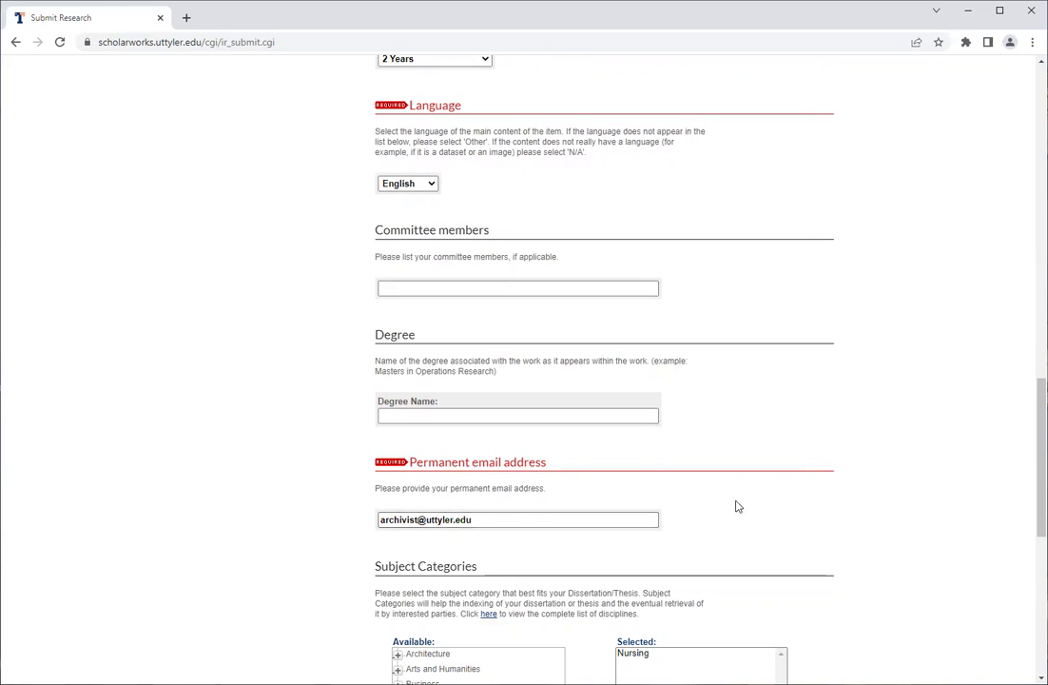
scroll(737, 505, down, 3)
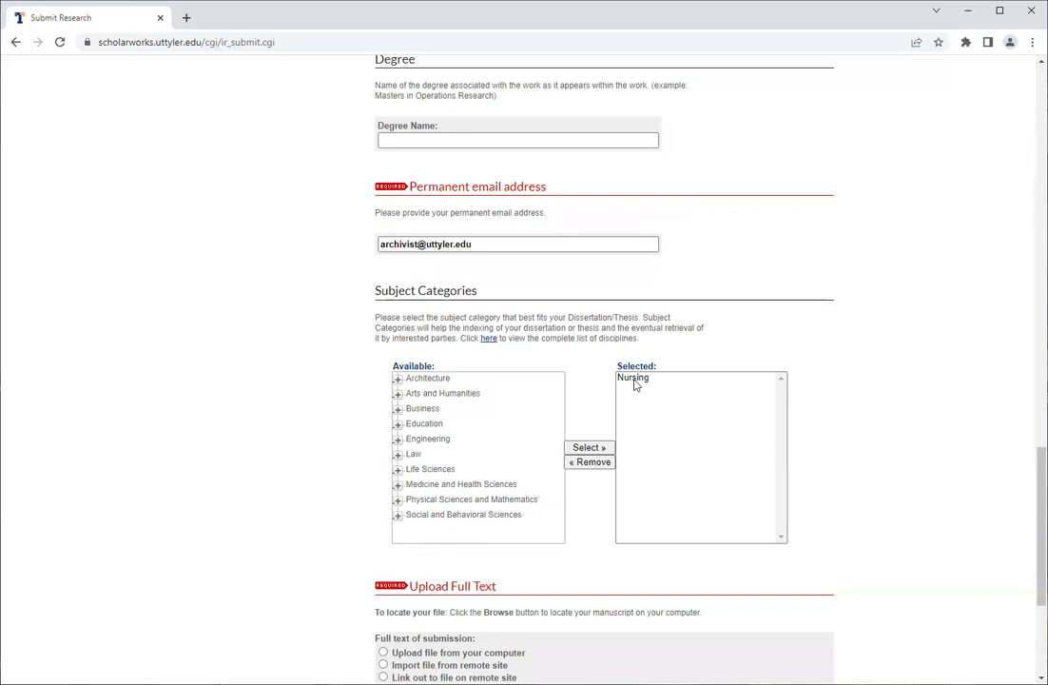
Add Biological Factors, under Medicine and Health Sciences › Chemicals and Drugs, as a subject category.
click(397, 484)
scroll(447, 475, down, 3)
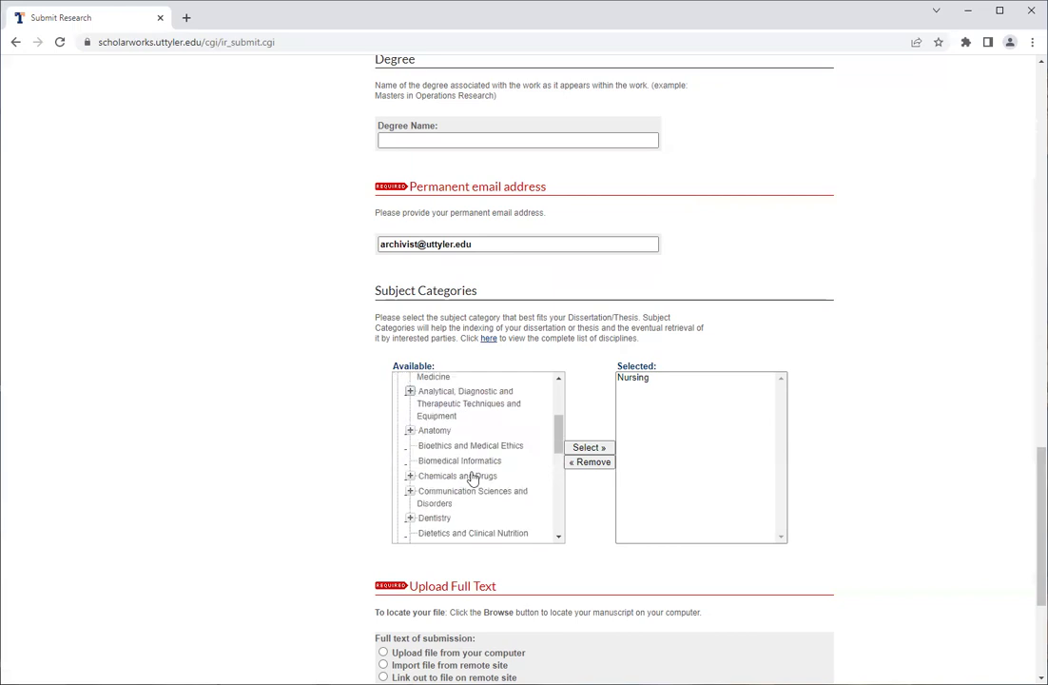
click(409, 475)
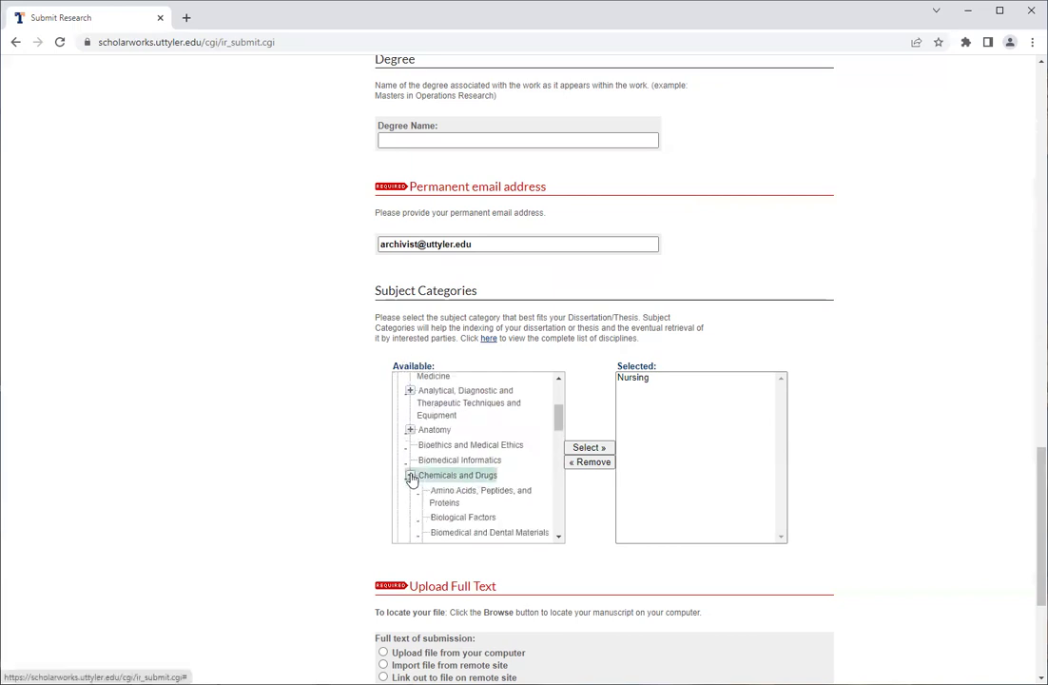
click(465, 515)
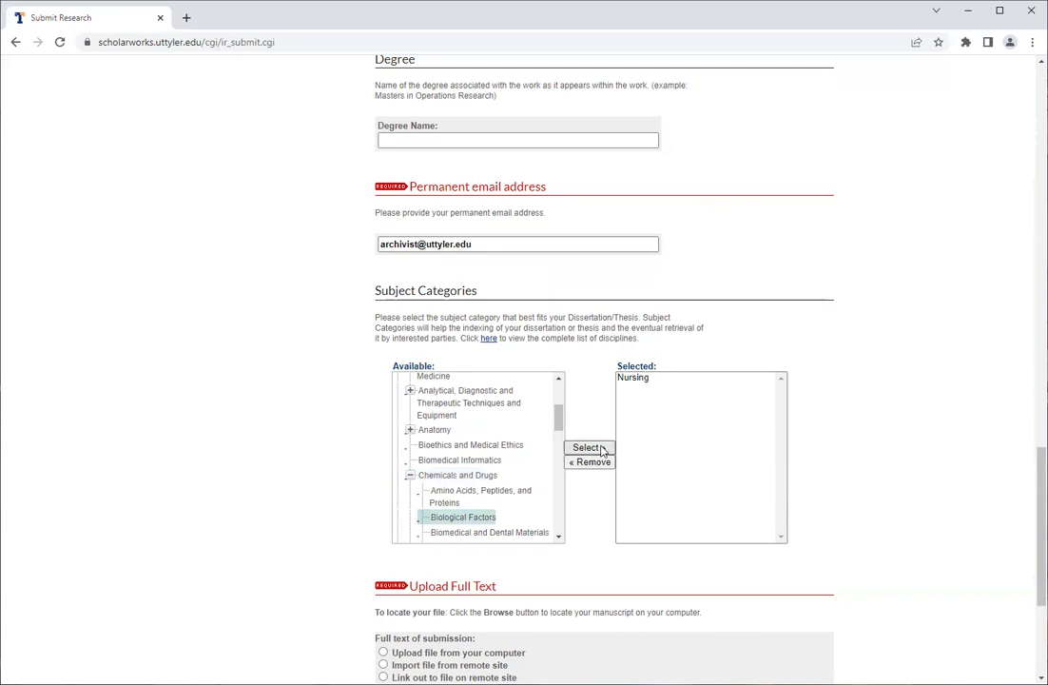
click(588, 447)
Add Chemicals and Drugs as another selected subject category.
click(450, 478)
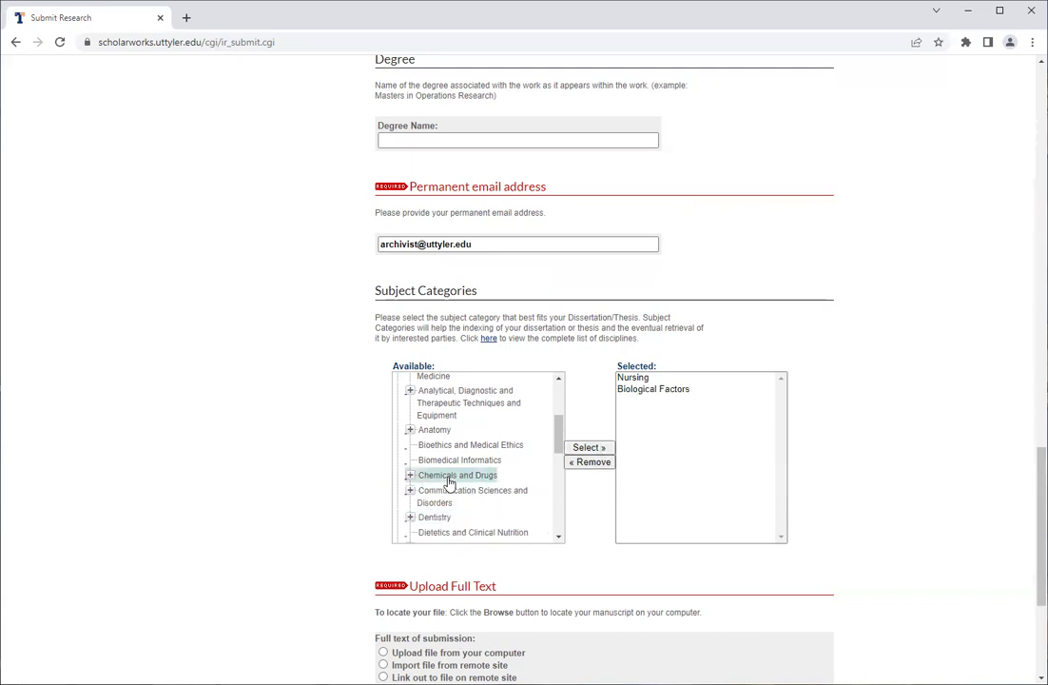
click(589, 447)
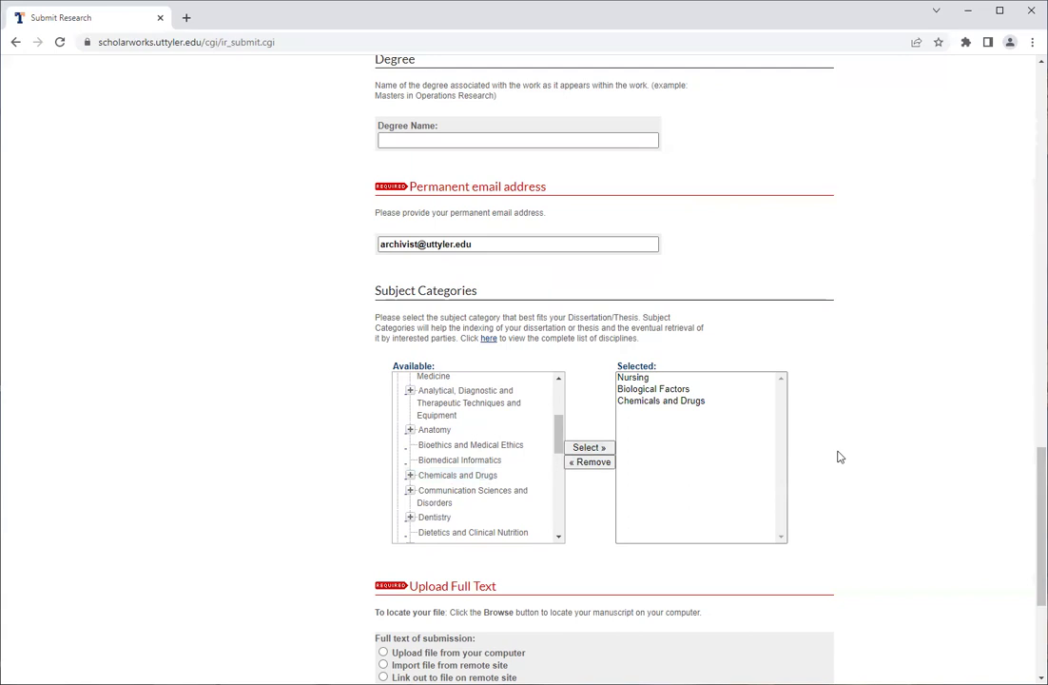
scroll(839, 456, down, 3)
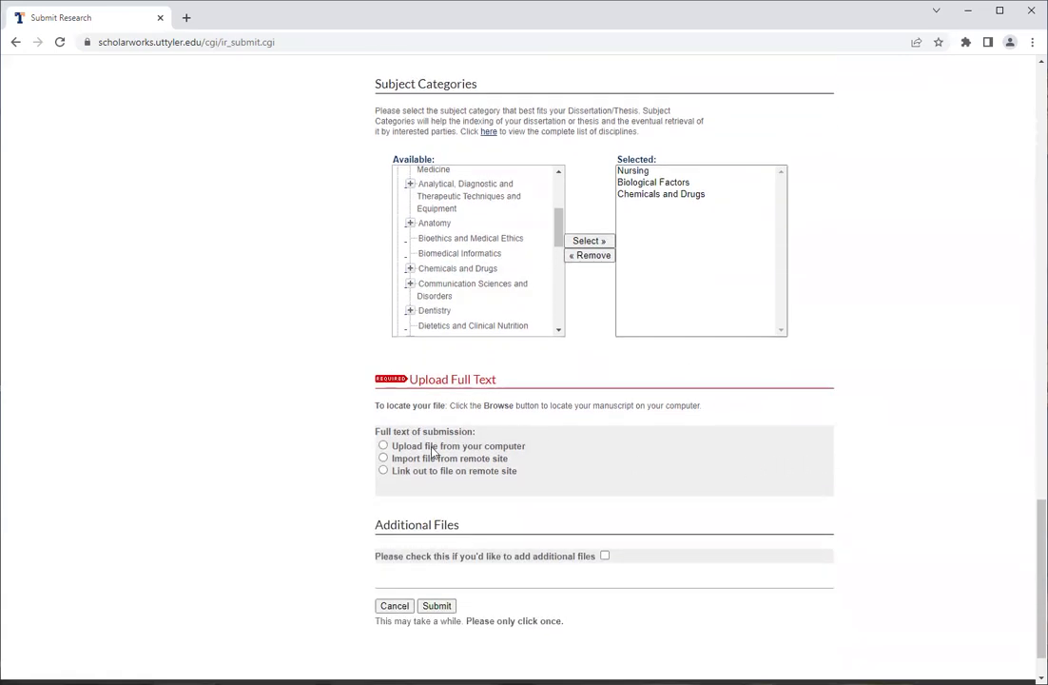
scroll(427, 445, down, 1)
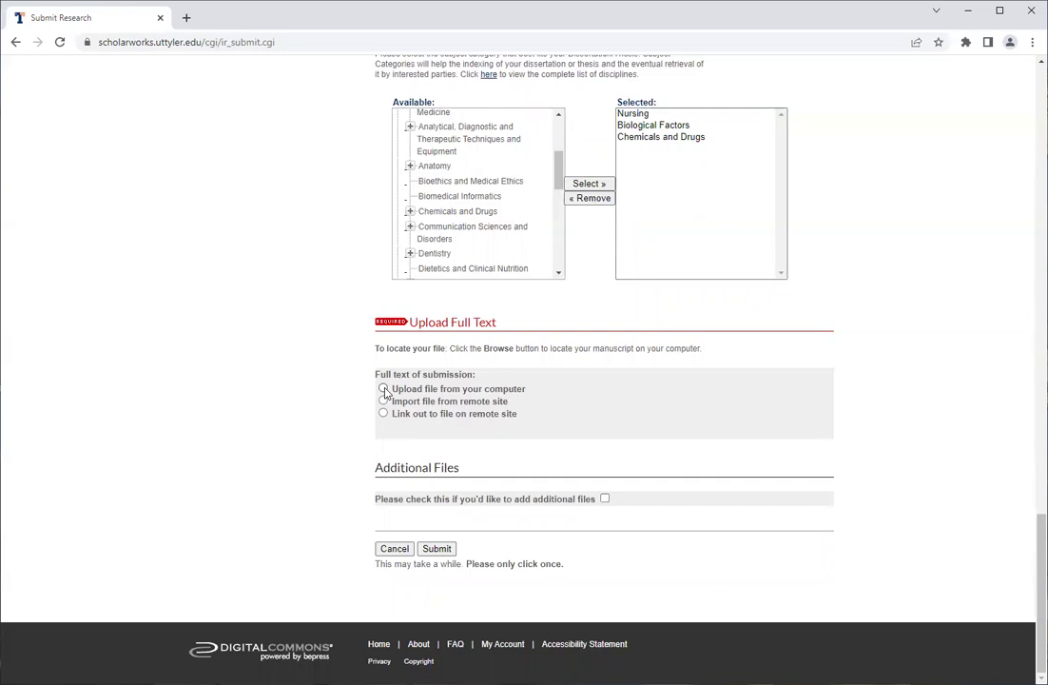
Upload Setting up Google Scholar.pdf from the computer as the full text, then submit the dissertation.
click(384, 389)
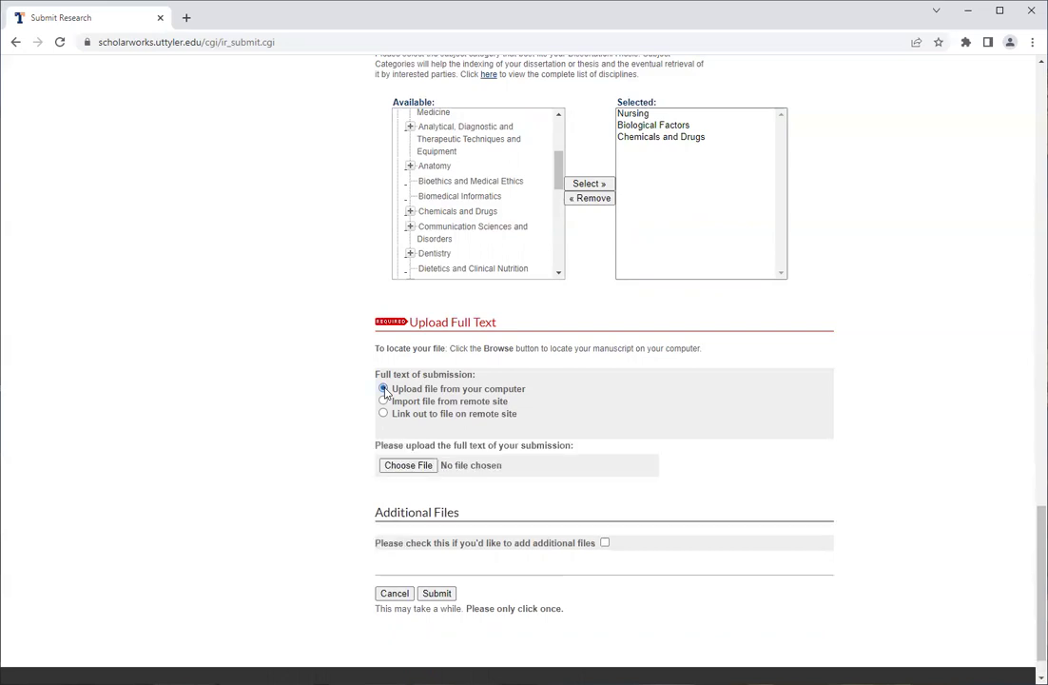
click(397, 468)
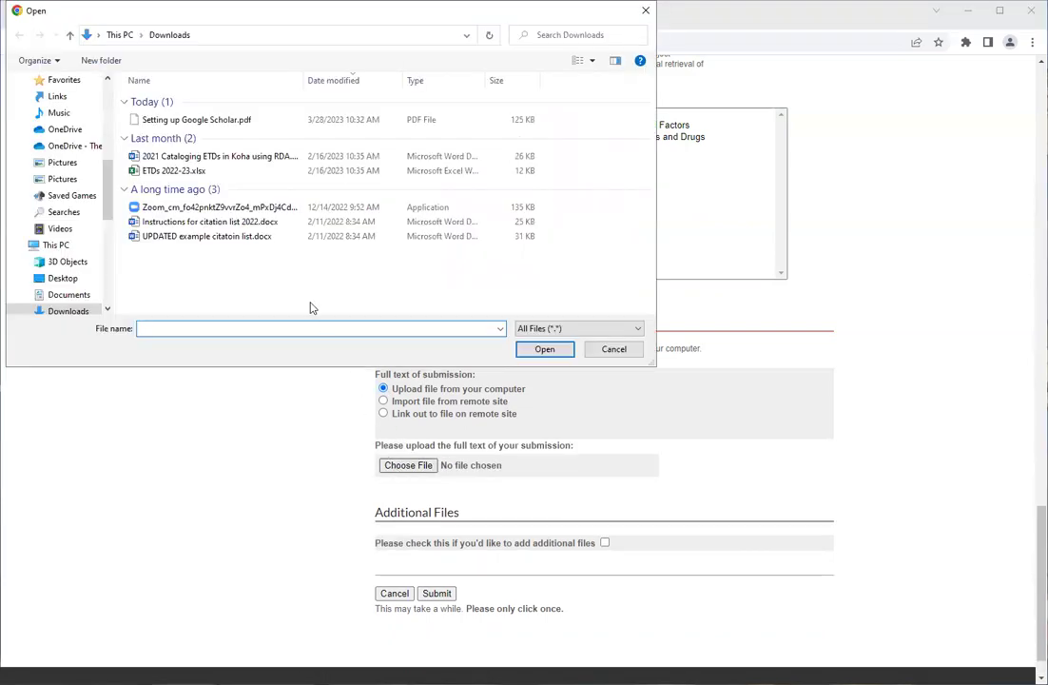
click(207, 119)
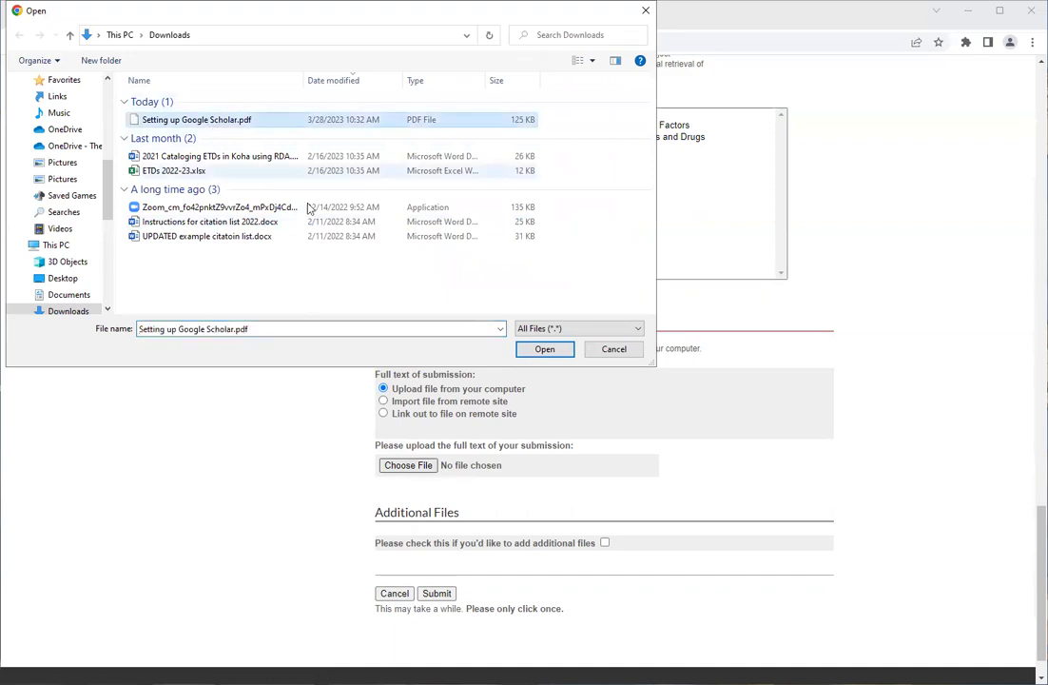
click(544, 349)
scroll(299, 472, down, 1)
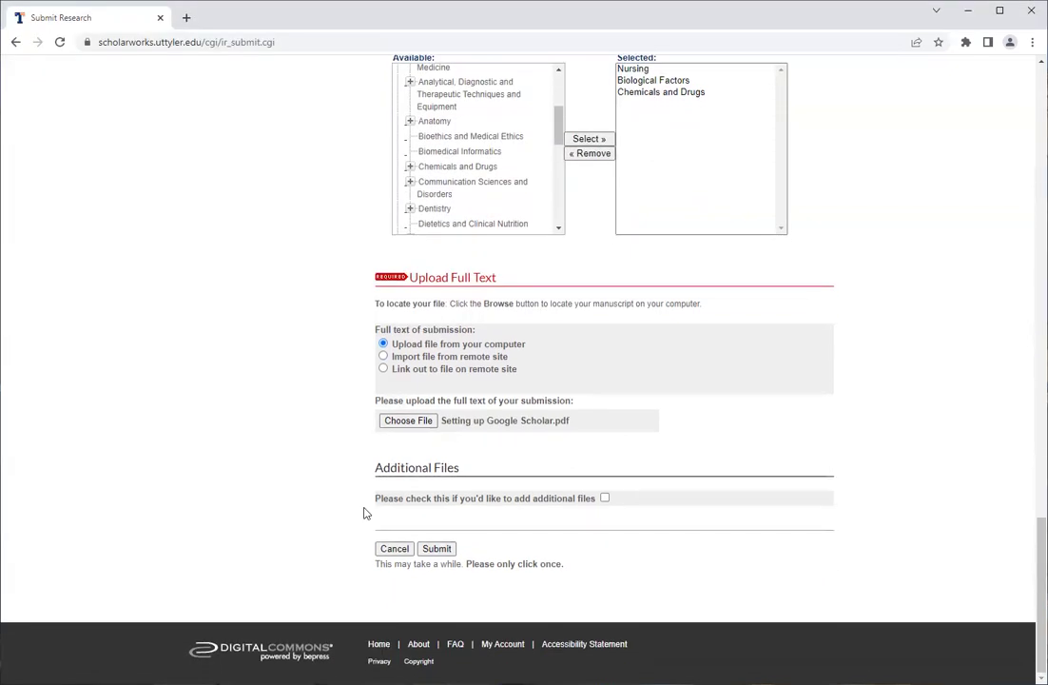
click(435, 550)
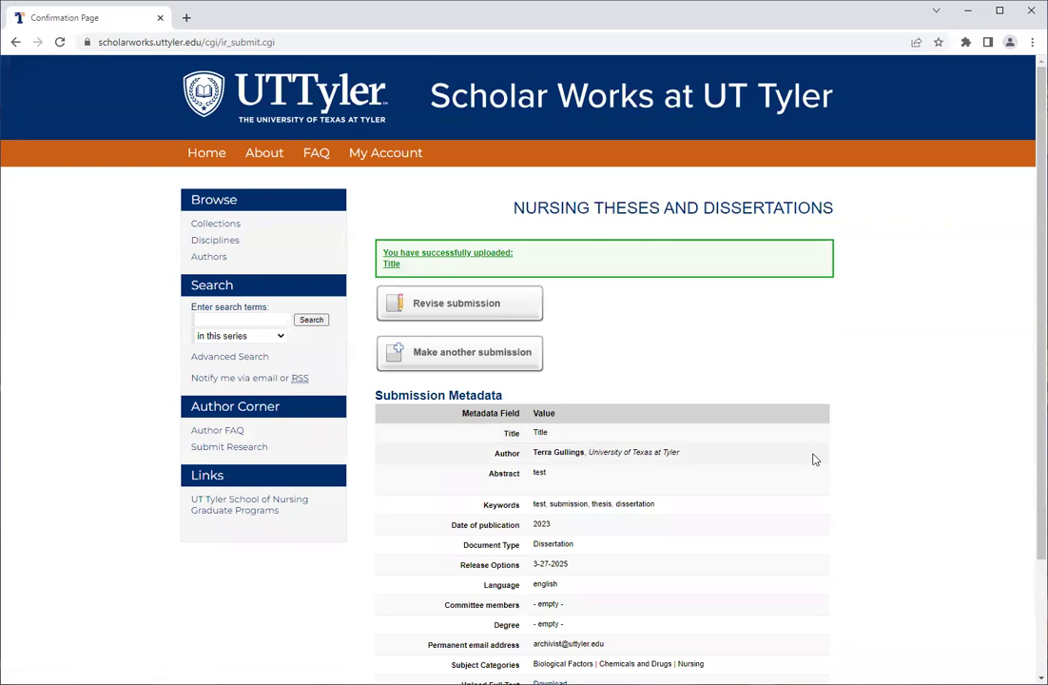
scroll(814, 460, down, 1)
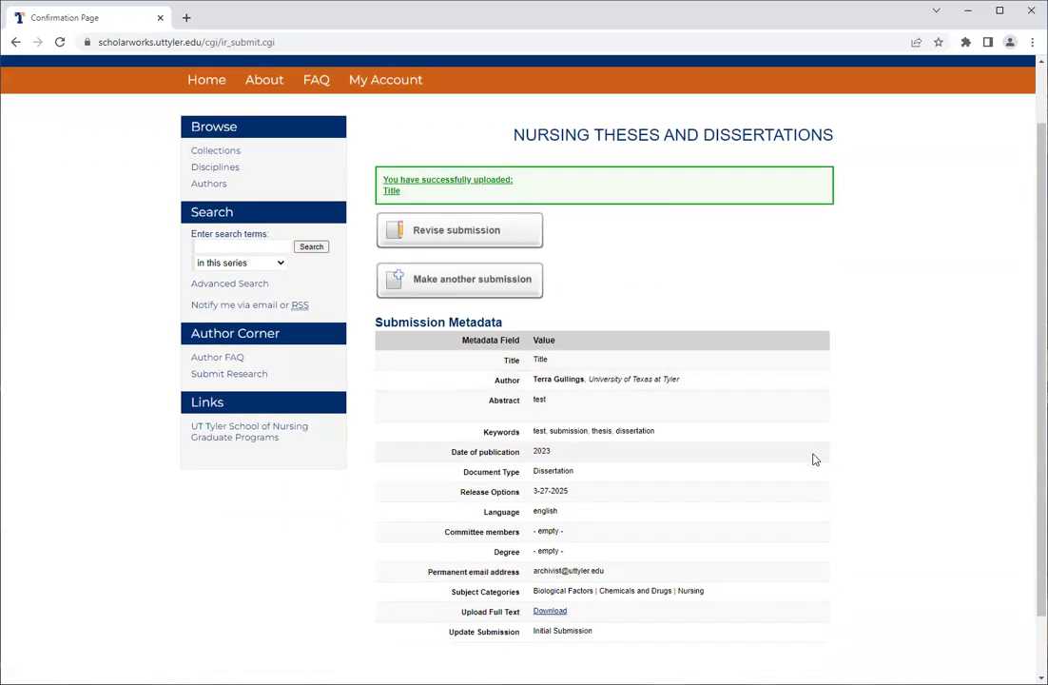
scroll(813, 460, down, 1)
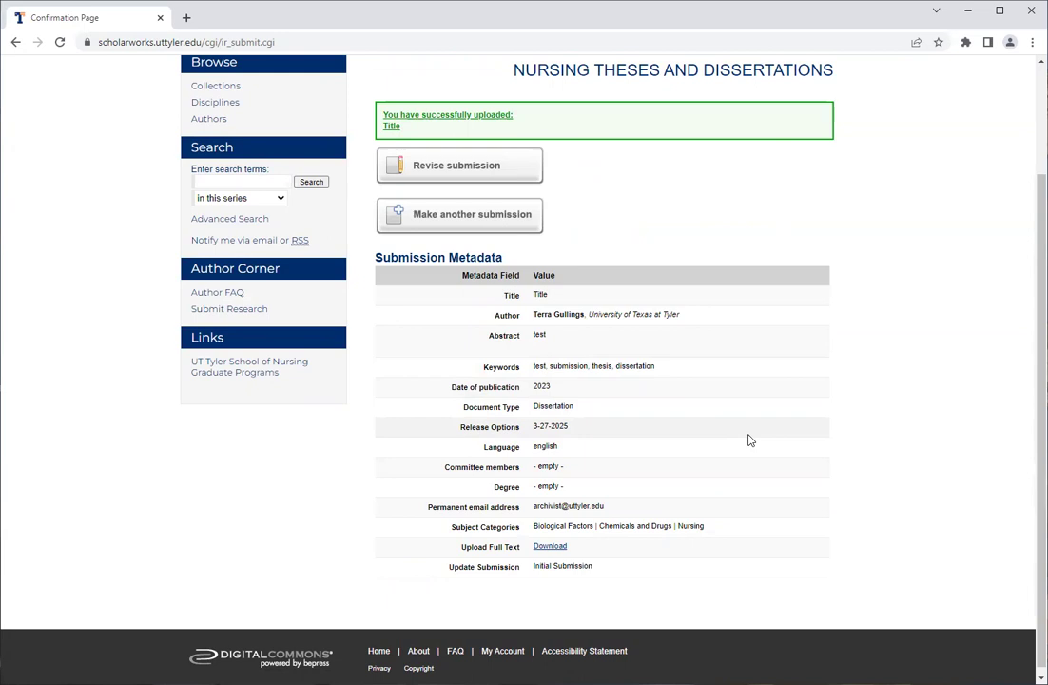
scroll(748, 440, up, 1)
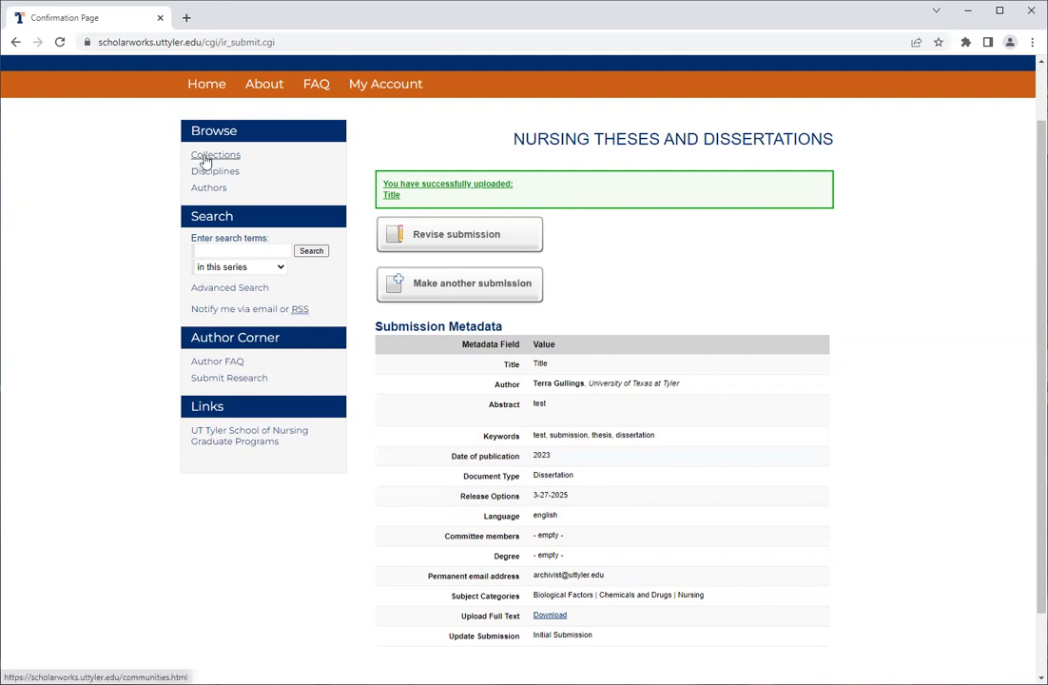
Browse the collections to the Math collection and open its Math Theses series.
click(204, 158)
scroll(449, 353, down, 1)
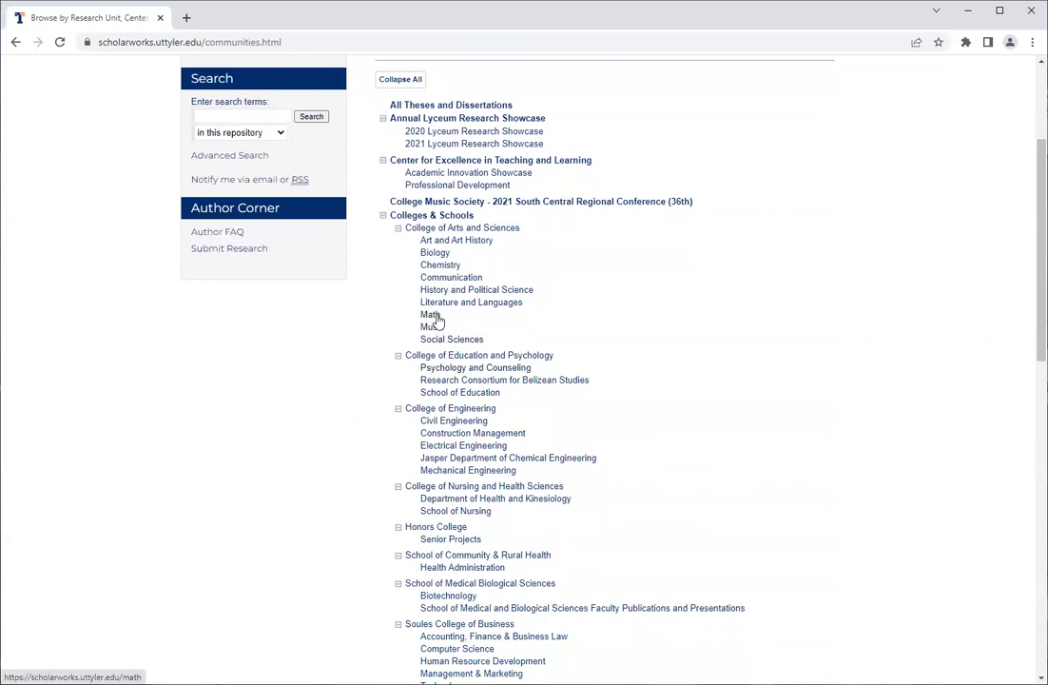
click(433, 317)
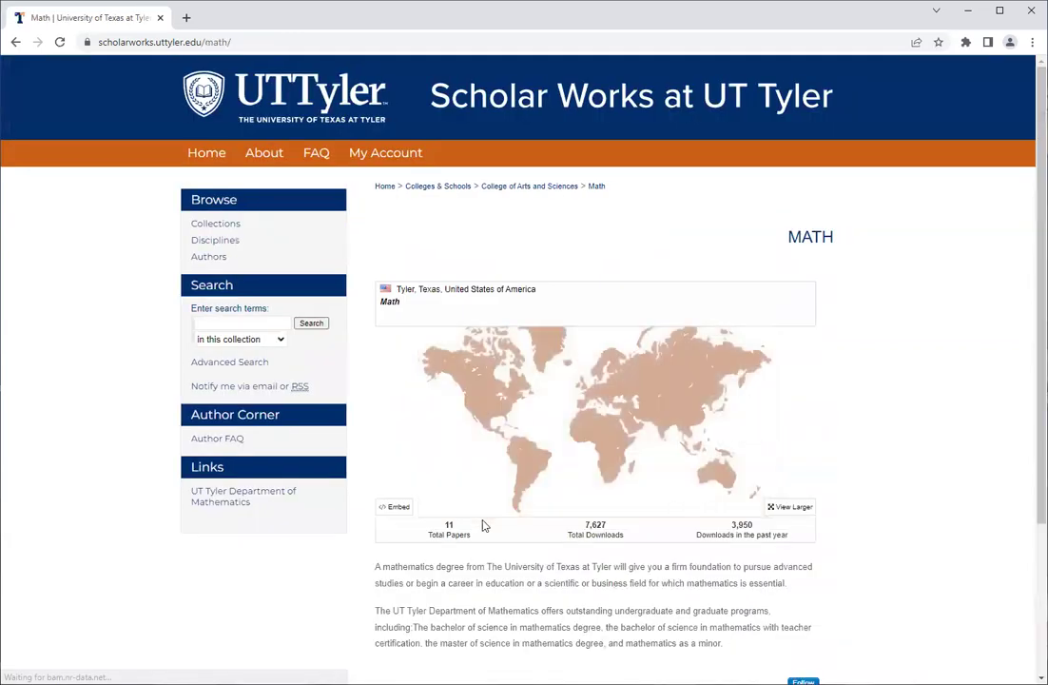
scroll(483, 525, down, 1)
scroll(417, 635, down, 1)
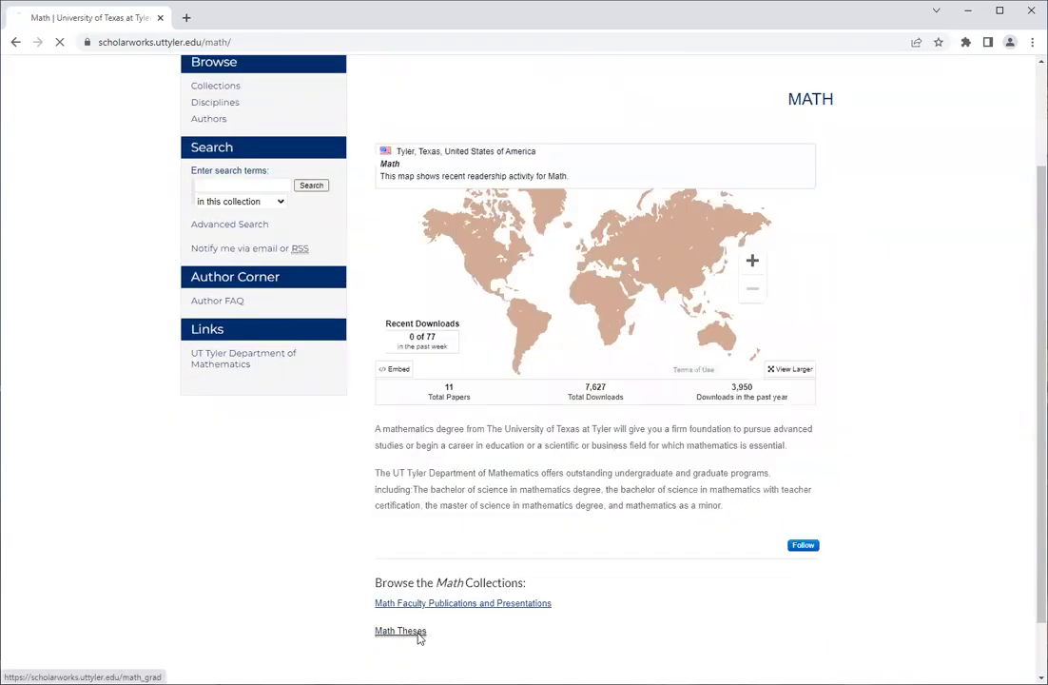
click(418, 634)
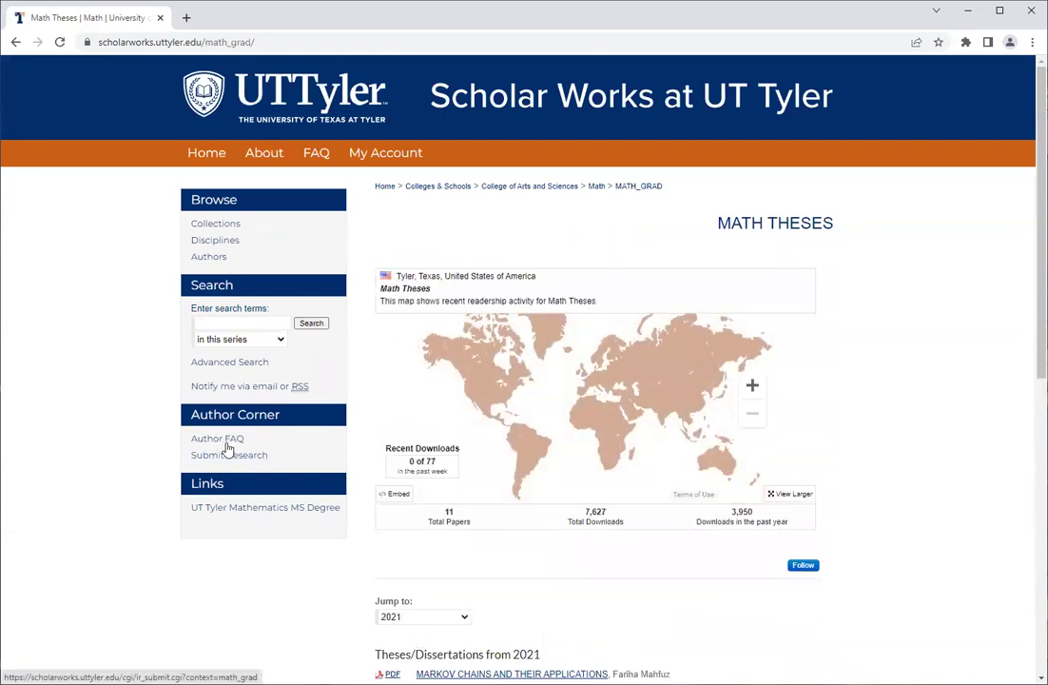
Start a Submit Research submission for Math Theses and scroll through the submission agreement.
click(231, 458)
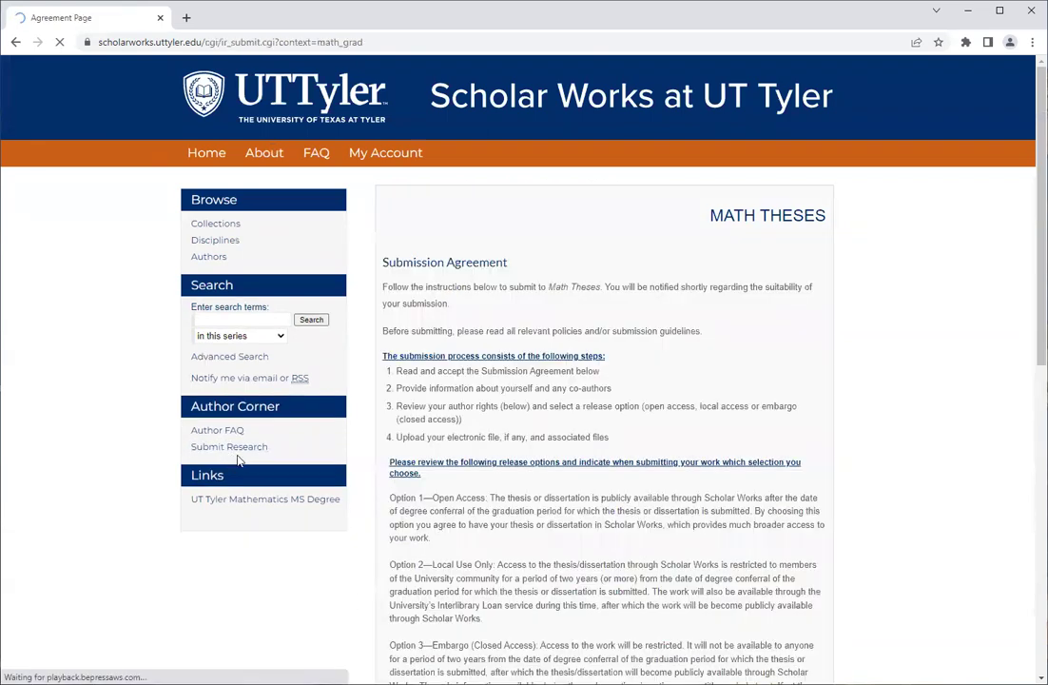
scroll(761, 481, down, 1)
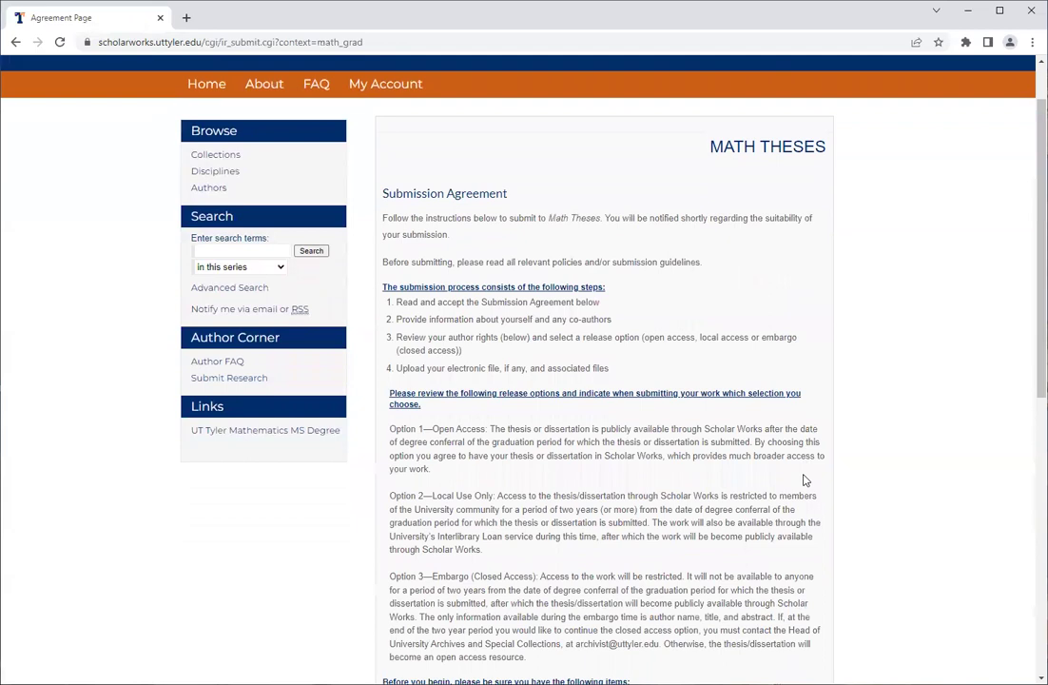
scroll(803, 480, down, 1)
scroll(804, 480, down, 2)
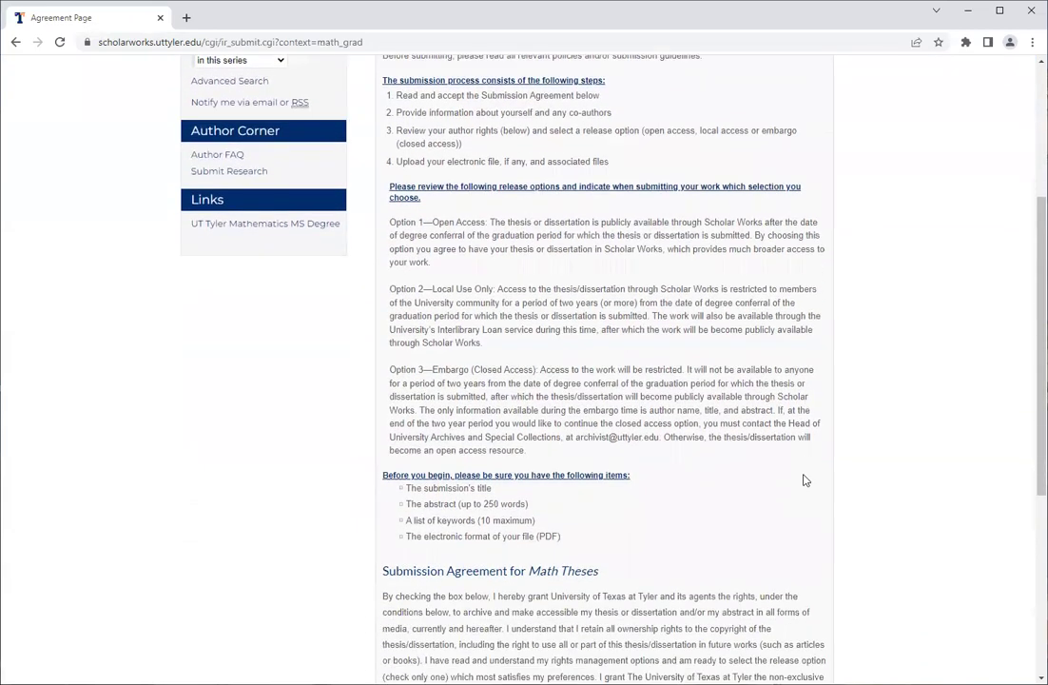
scroll(804, 480, down, 4)
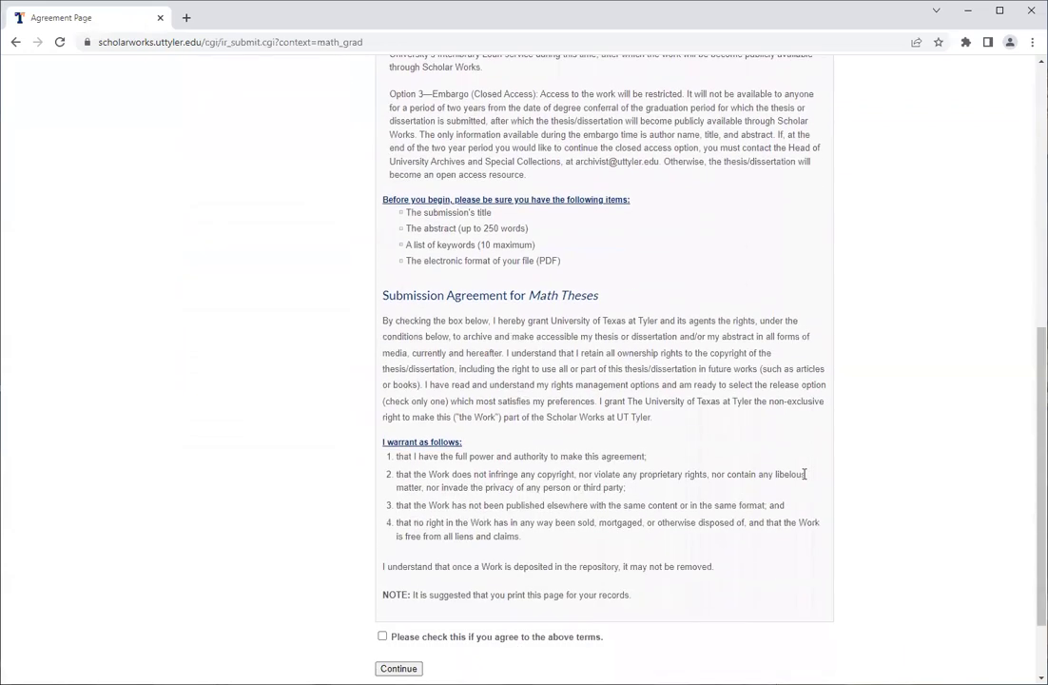